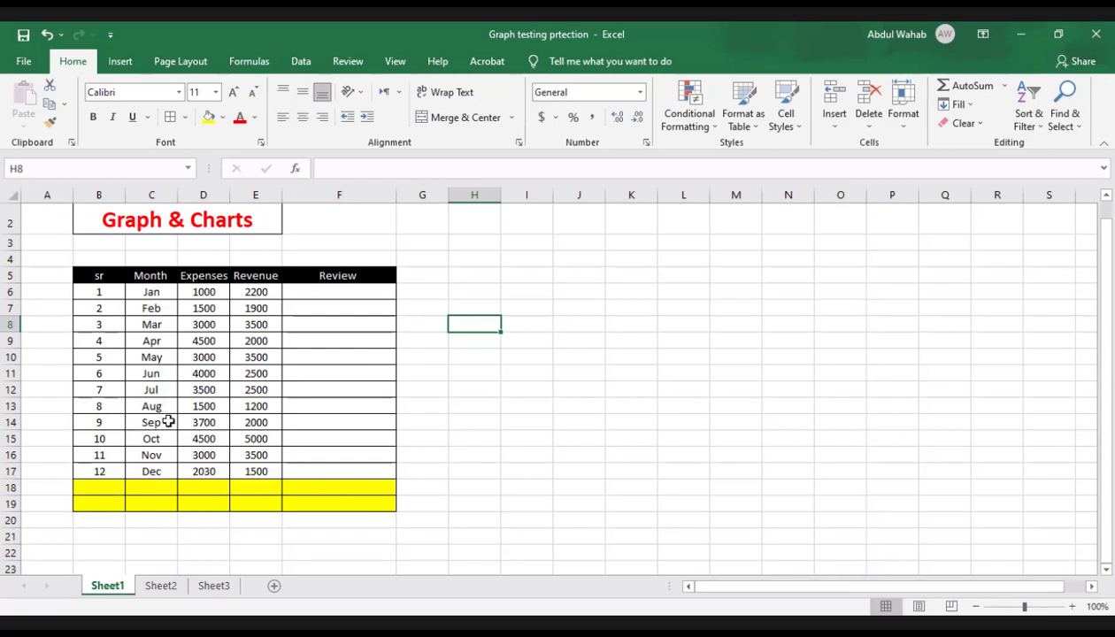
# Step: Try changing the January revenue in E6 to 22000
pyautogui.click(266, 293)
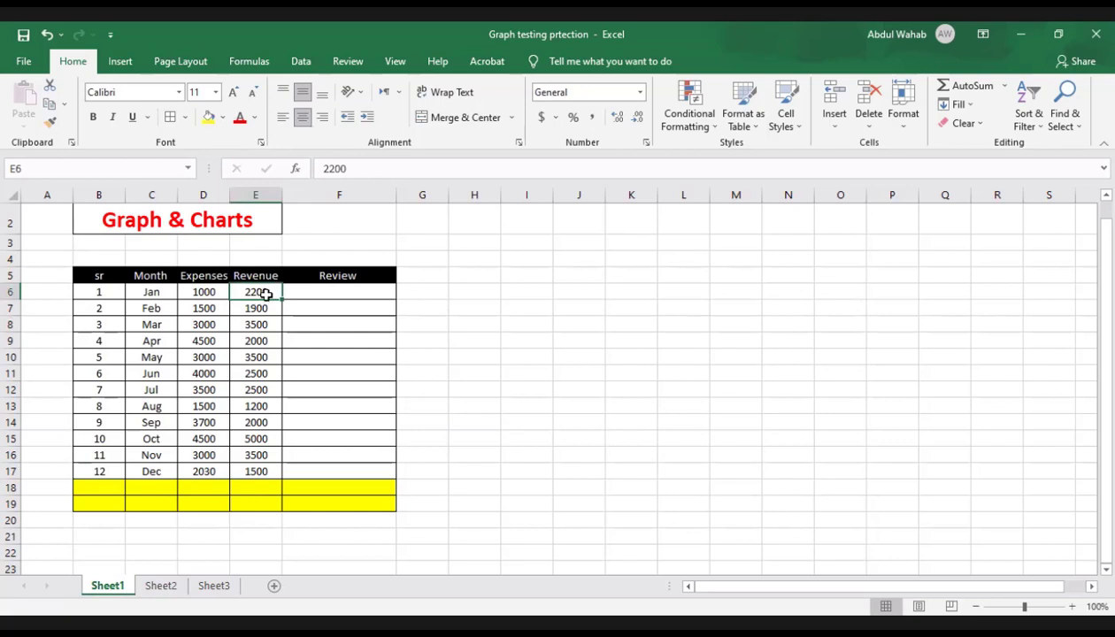
pyautogui.doubleClick(263, 293)
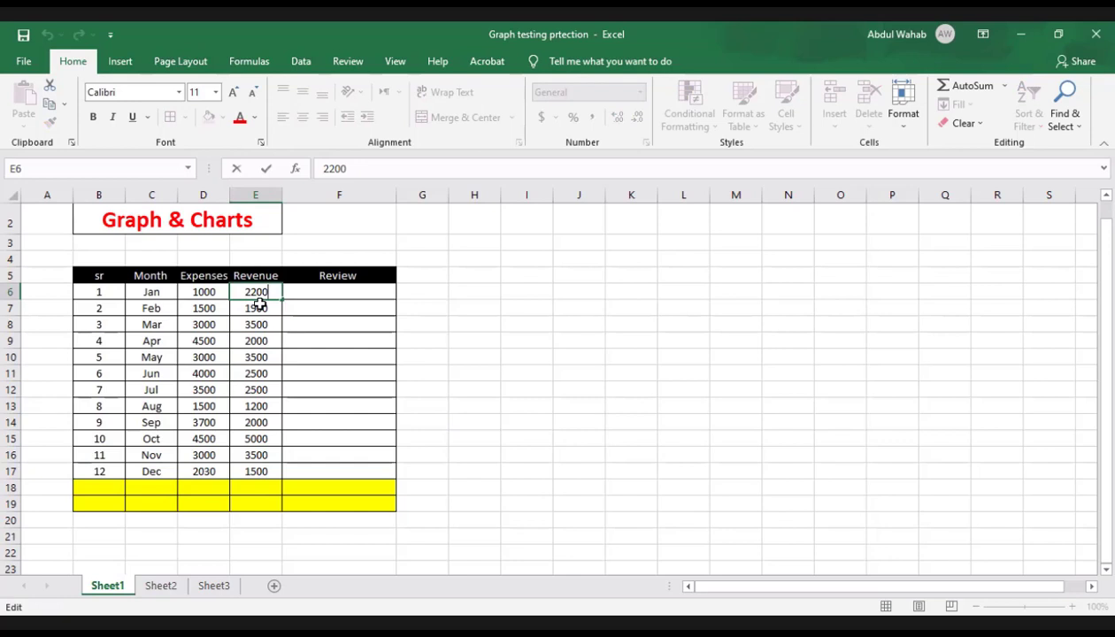
pyautogui.write('0')
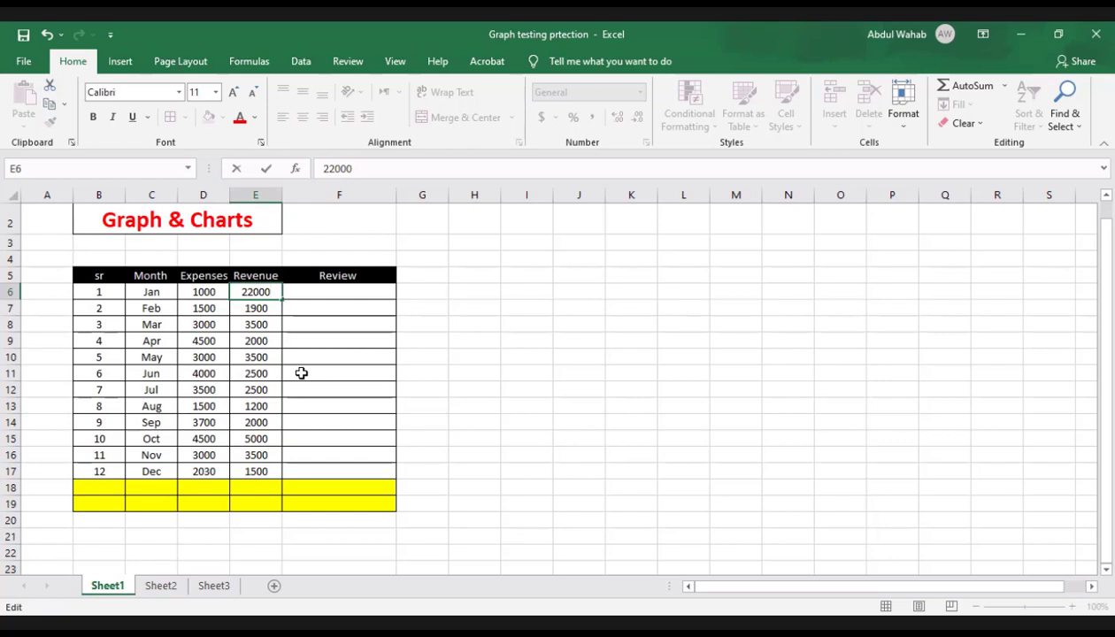
pyautogui.press('BackSpace')
pyautogui.click(333, 280)
pyautogui.click(304, 290)
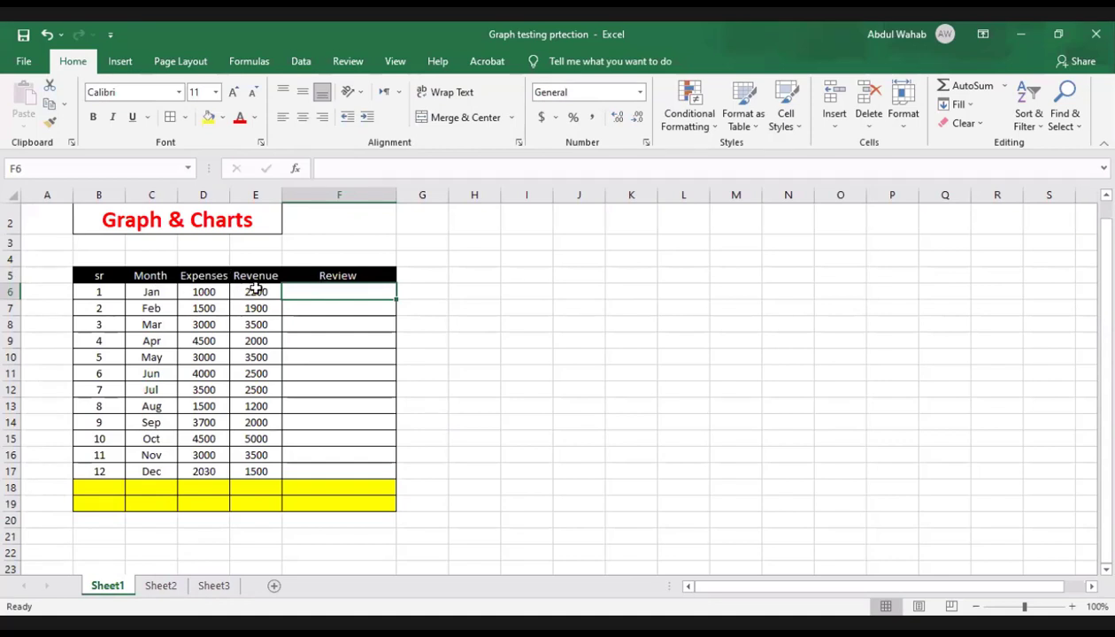
pyautogui.moveTo(268, 278); pyautogui.dragTo(209, 469)
pyautogui.click(304, 296)
pyautogui.moveTo(320, 275); pyautogui.dragTo(324, 472)
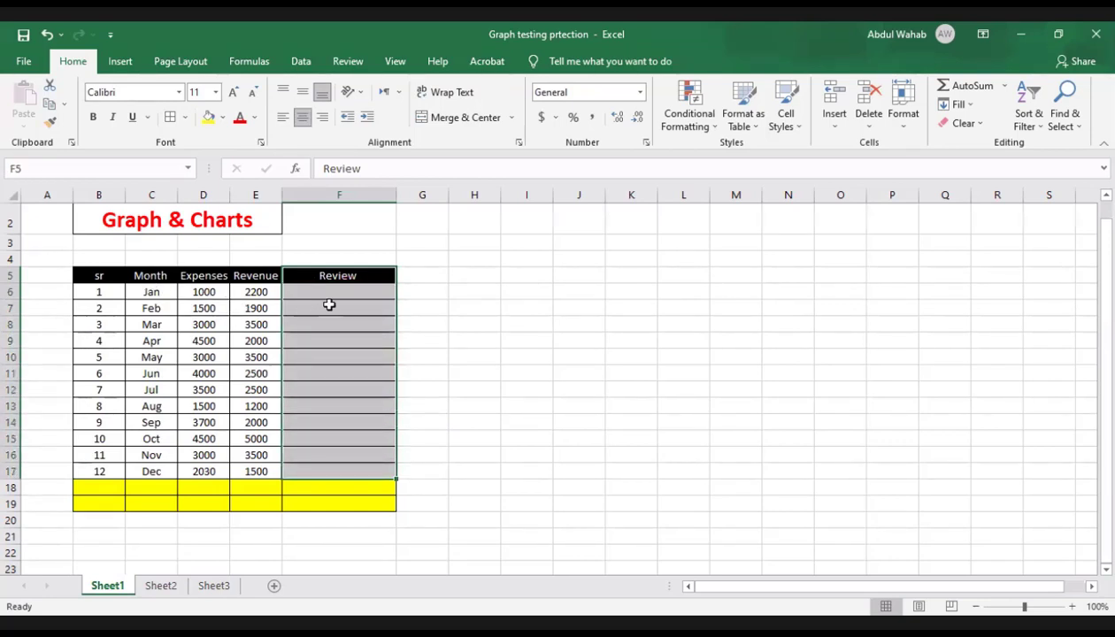
pyautogui.click(418, 304)
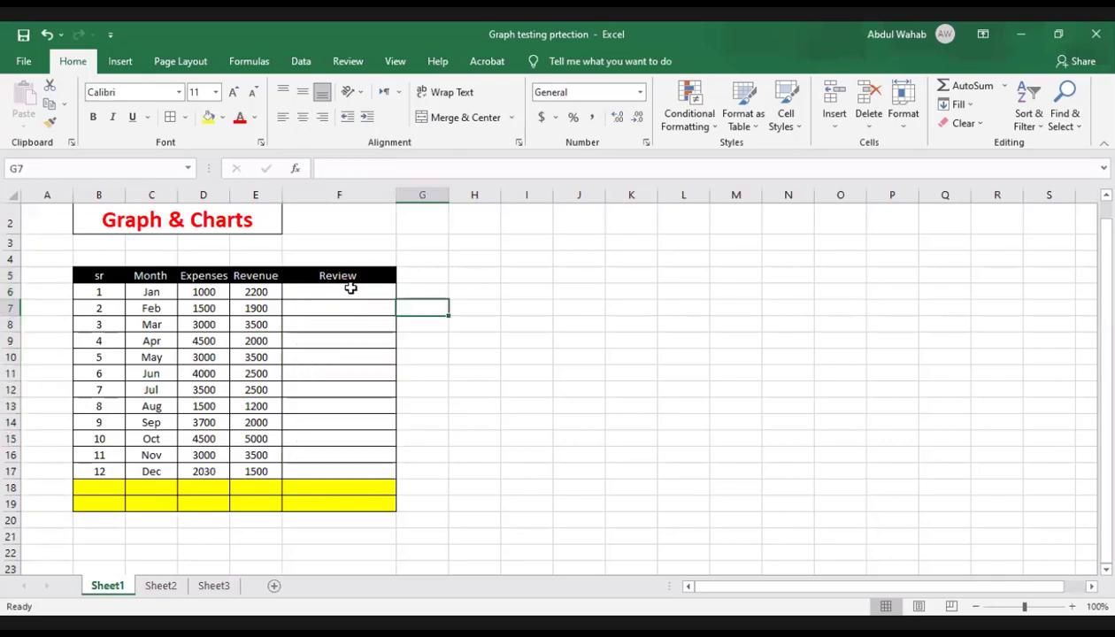
pyautogui.click(348, 290)
pyautogui.click(325, 308)
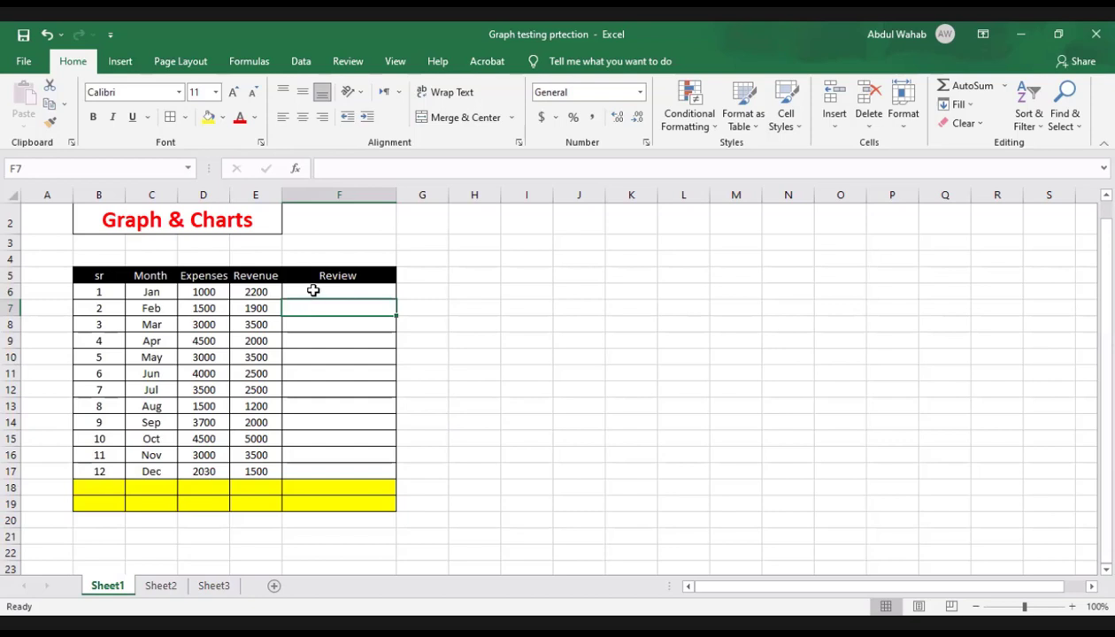
pyautogui.click(313, 292)
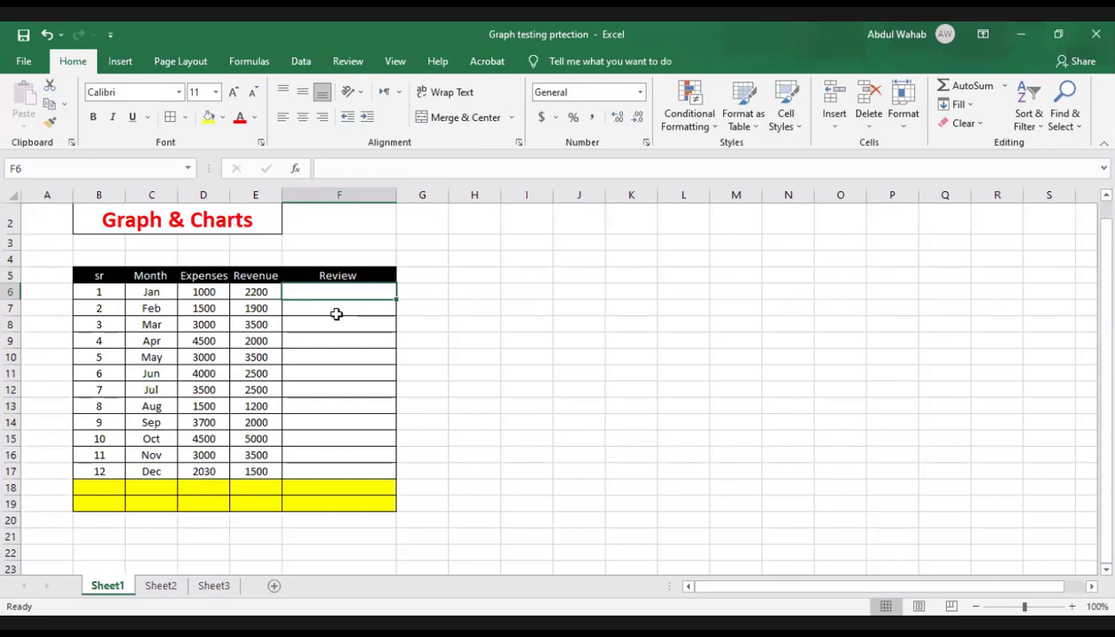
pyautogui.click(256, 293)
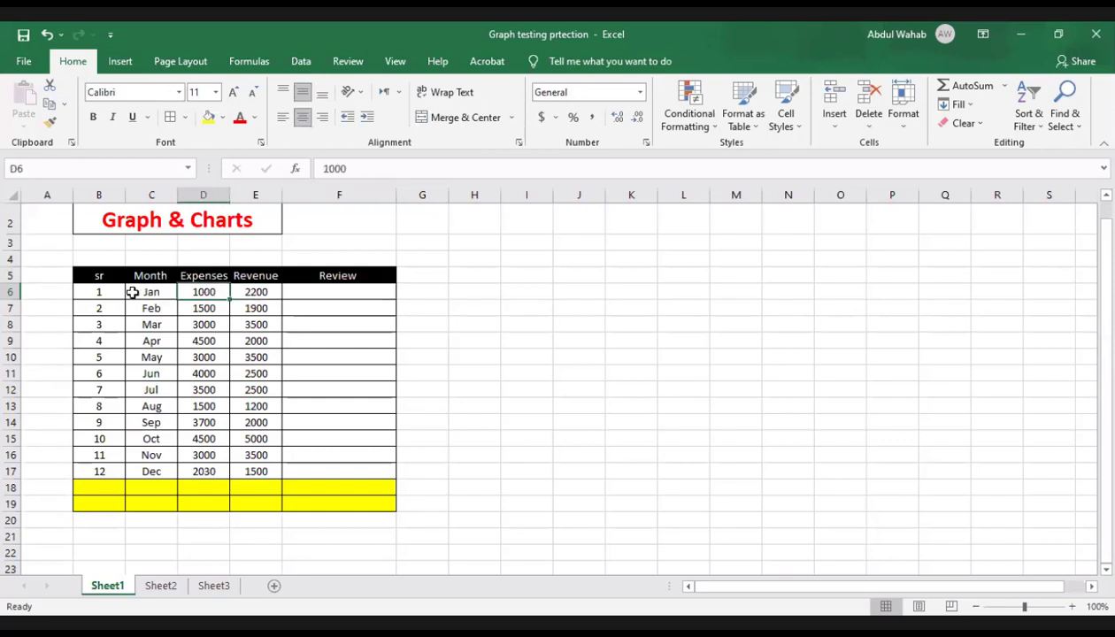
pyautogui.click(142, 291)
pyautogui.click(145, 309)
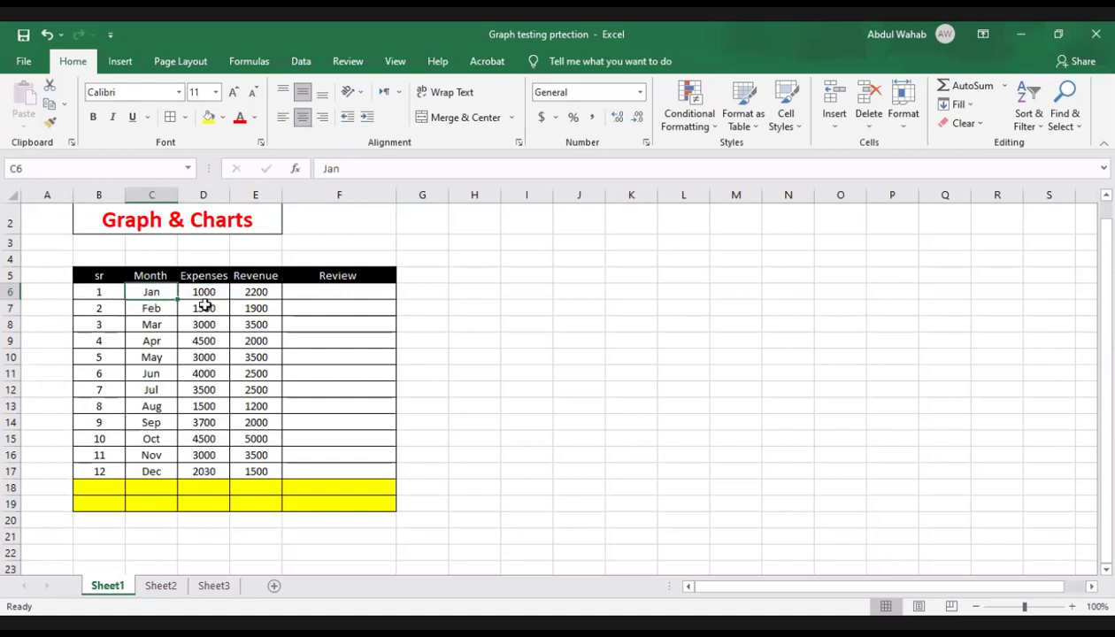
pyautogui.click(203, 307)
pyautogui.click(255, 309)
pyautogui.click(264, 327)
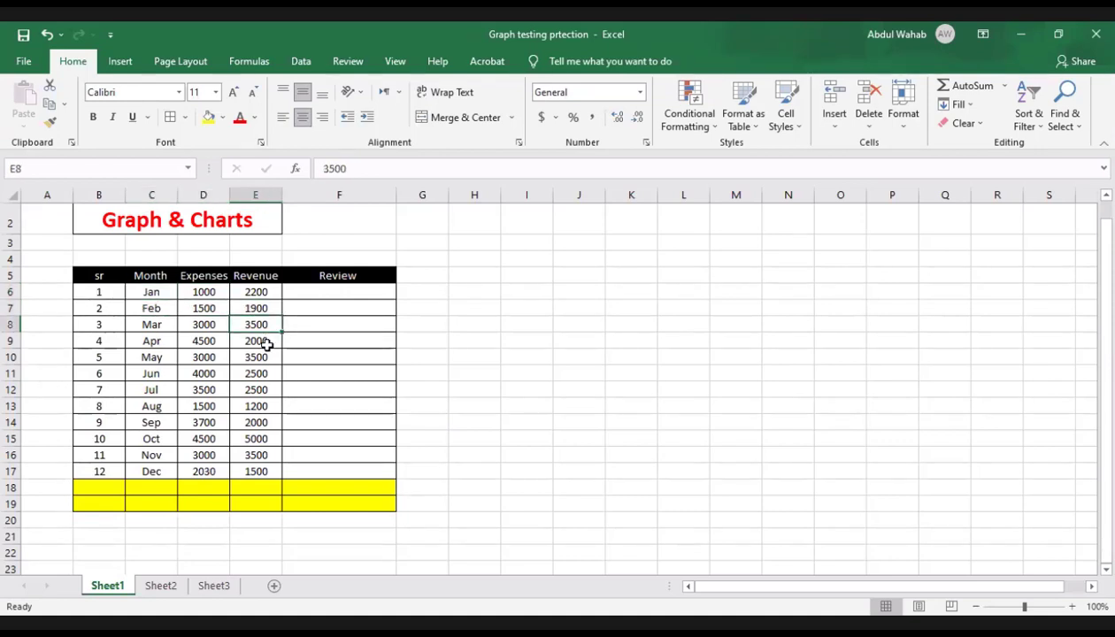
pyautogui.click(261, 342)
pyautogui.click(261, 357)
pyautogui.click(256, 390)
pyautogui.click(256, 427)
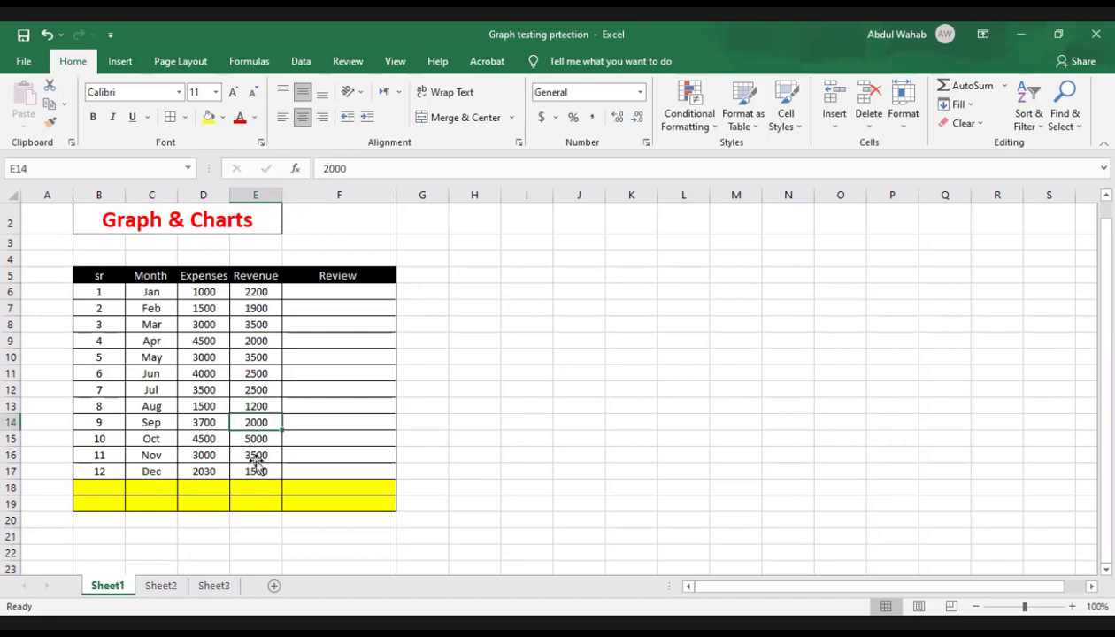
pyautogui.click(257, 442)
pyautogui.click(257, 458)
pyautogui.click(256, 476)
pyautogui.click(199, 474)
pyautogui.click(146, 473)
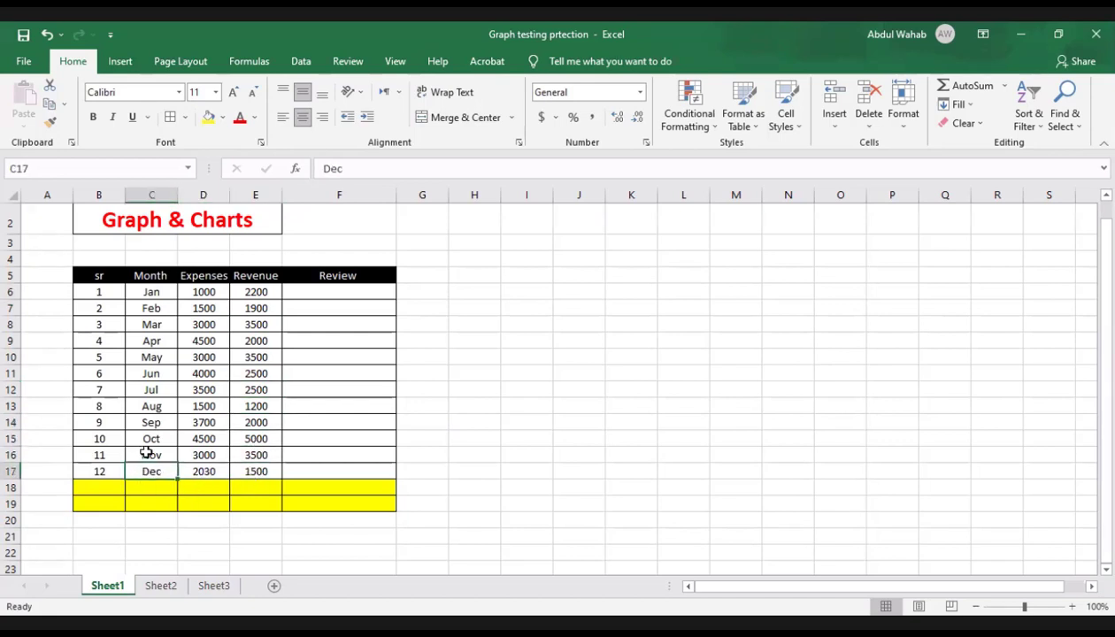
pyautogui.click(150, 455)
pyautogui.click(151, 422)
pyautogui.click(319, 294)
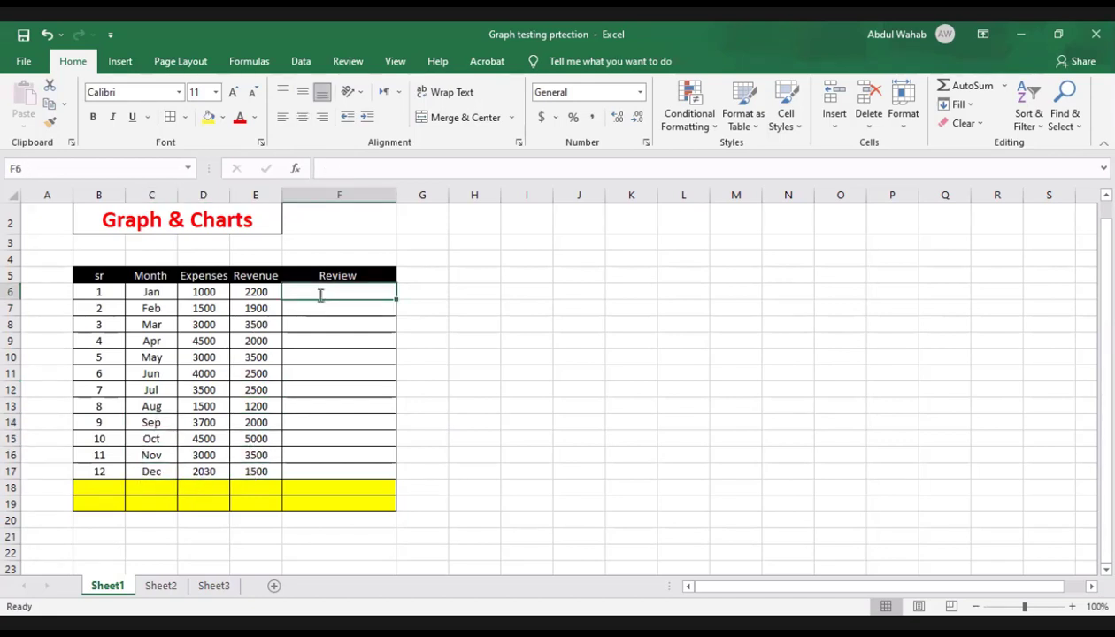
pyautogui.write('asd')
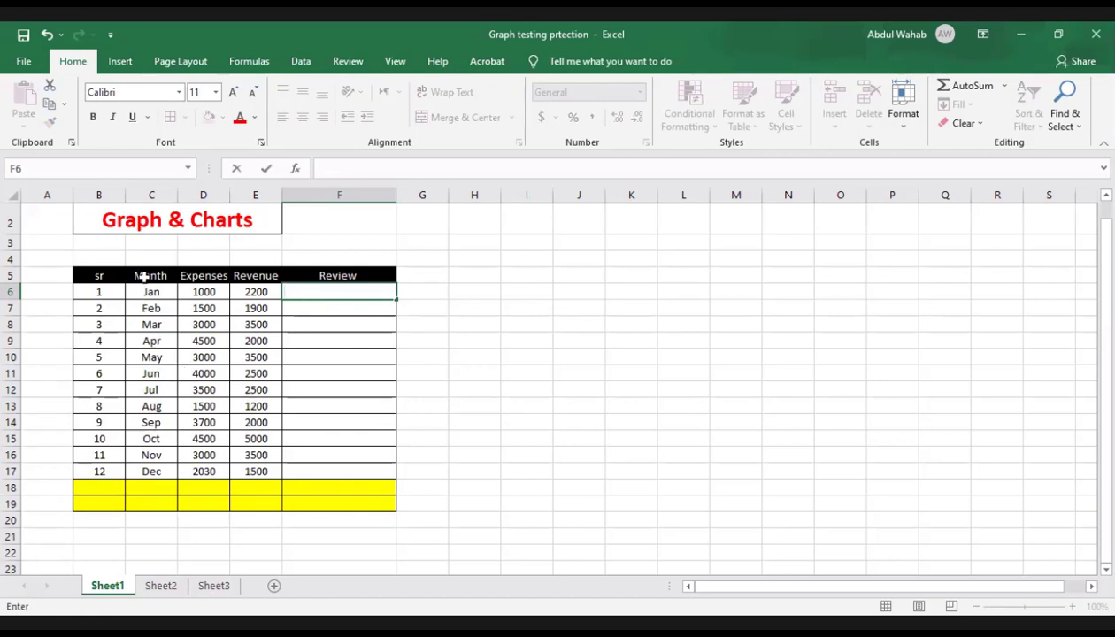
pyautogui.moveTo(144, 277); pyautogui.dragTo(242, 473)
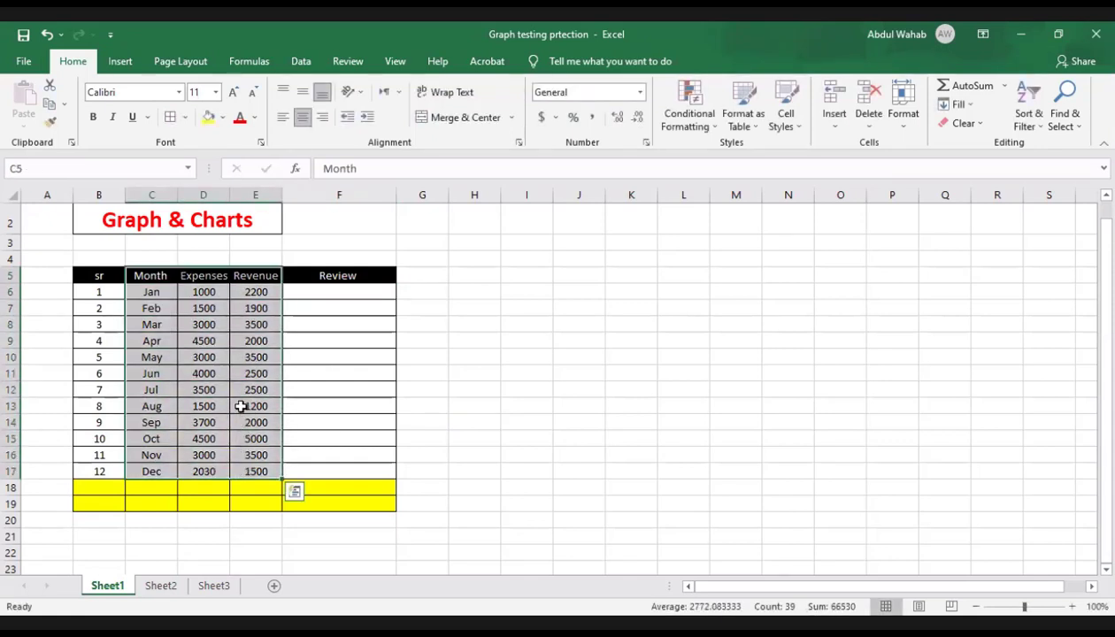
pyautogui.click(256, 307)
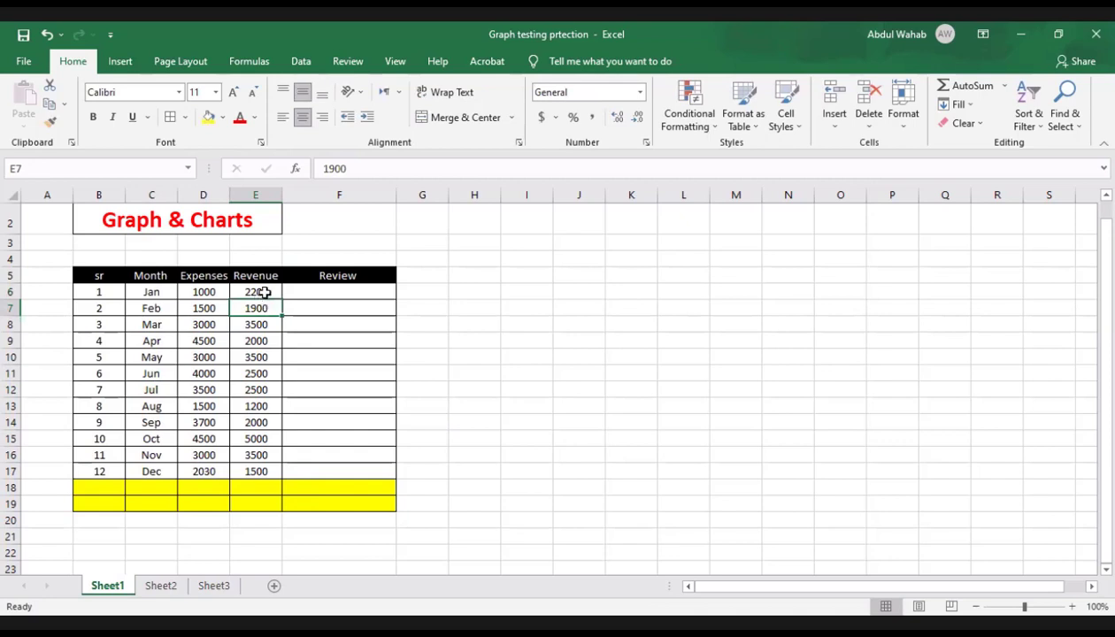
pyautogui.click(266, 292)
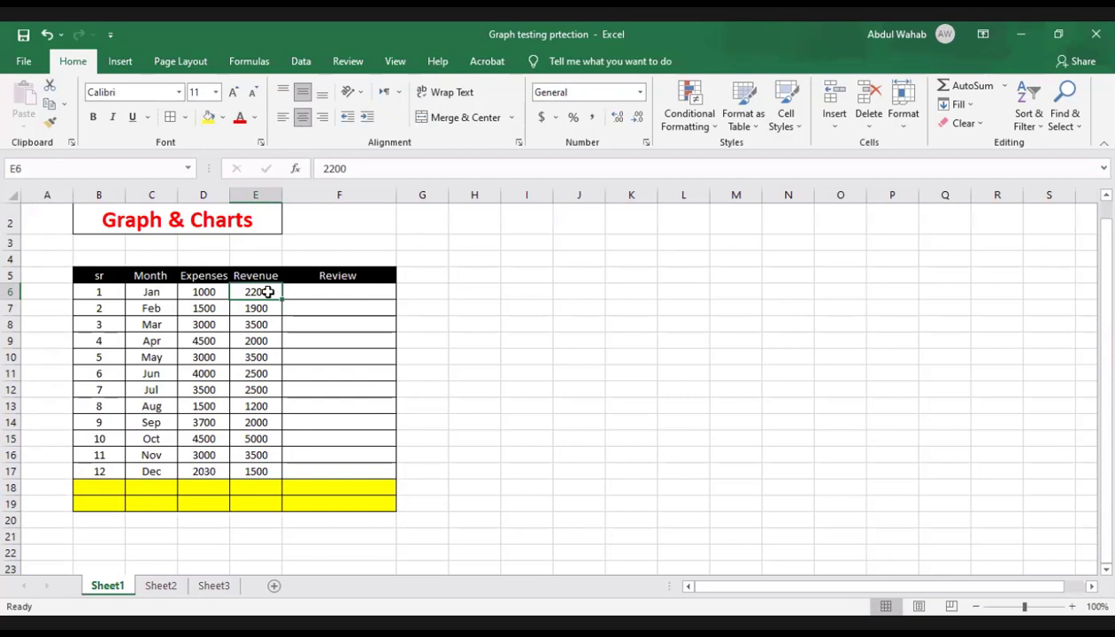
pyautogui.click(337, 290)
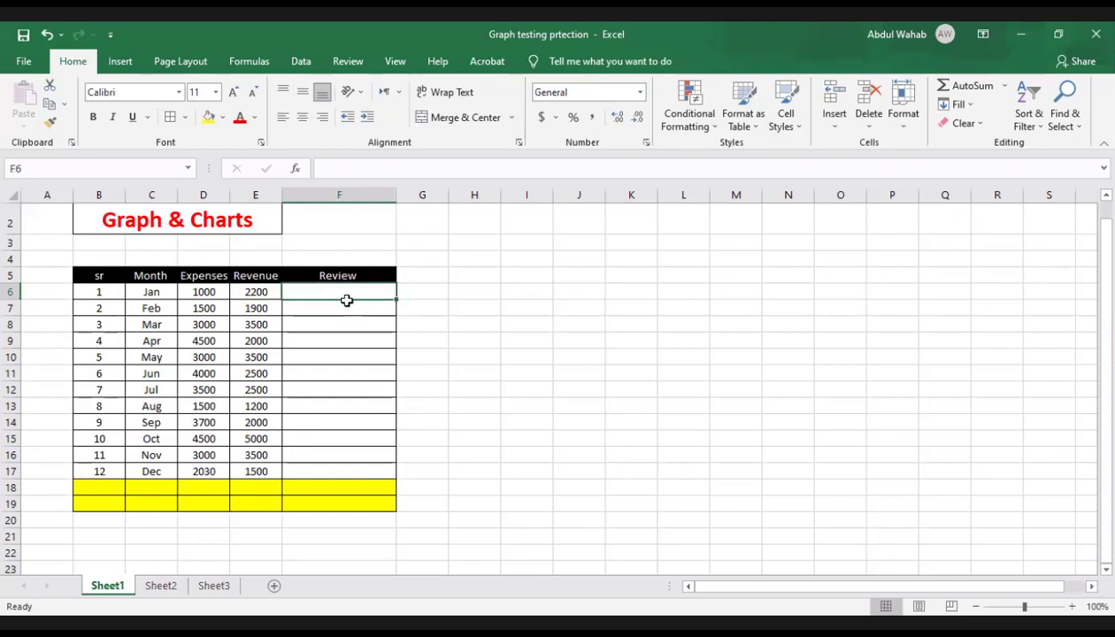
pyautogui.click(325, 305)
pyautogui.click(257, 292)
pyautogui.click(221, 288)
pyautogui.click(171, 297)
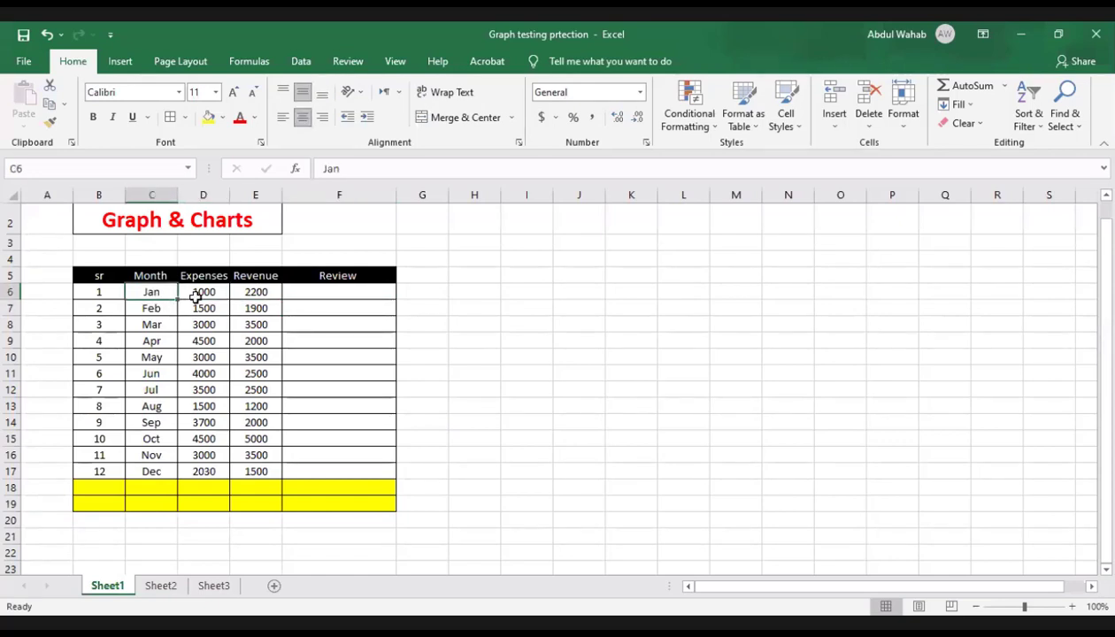
pyautogui.click(197, 293)
pyautogui.click(237, 296)
pyautogui.click(205, 293)
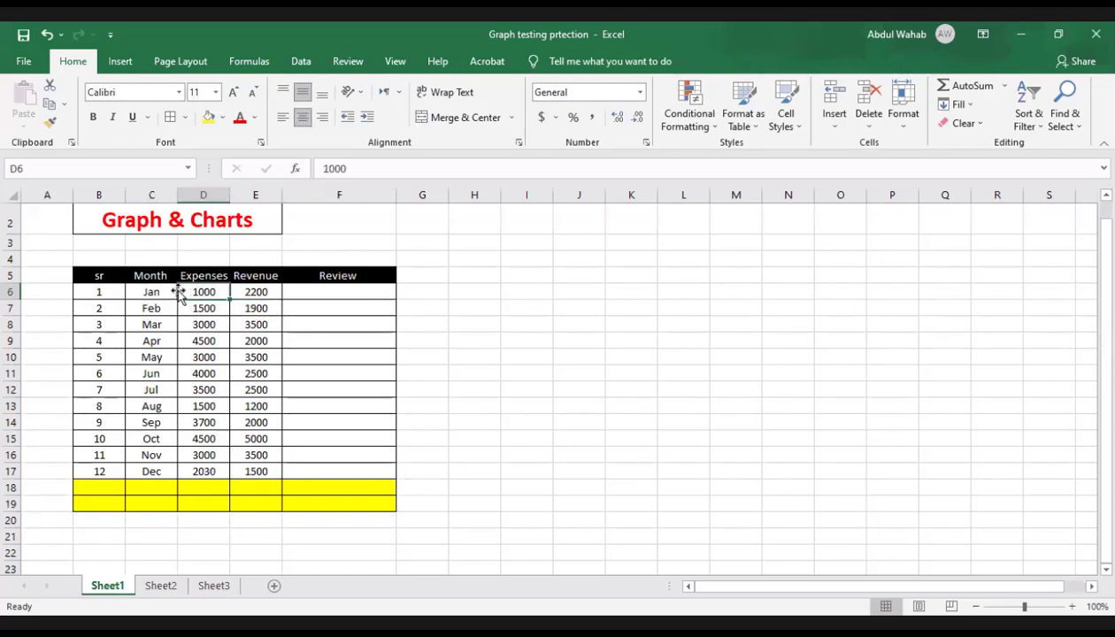
pyautogui.click(170, 287)
pyautogui.click(196, 292)
pyautogui.click(253, 304)
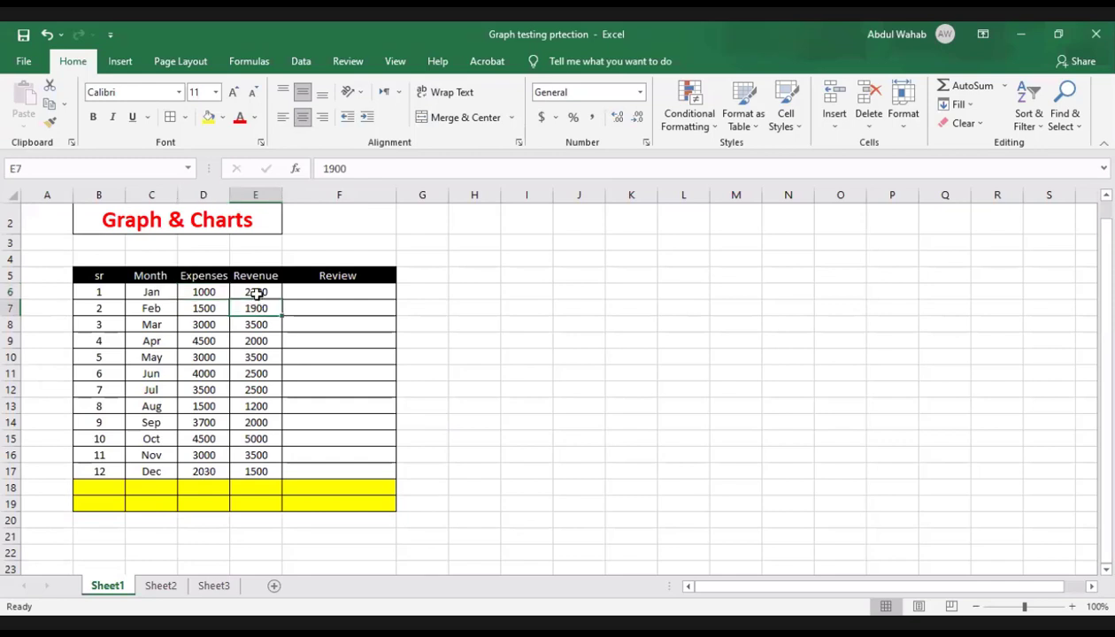
pyautogui.click(256, 291)
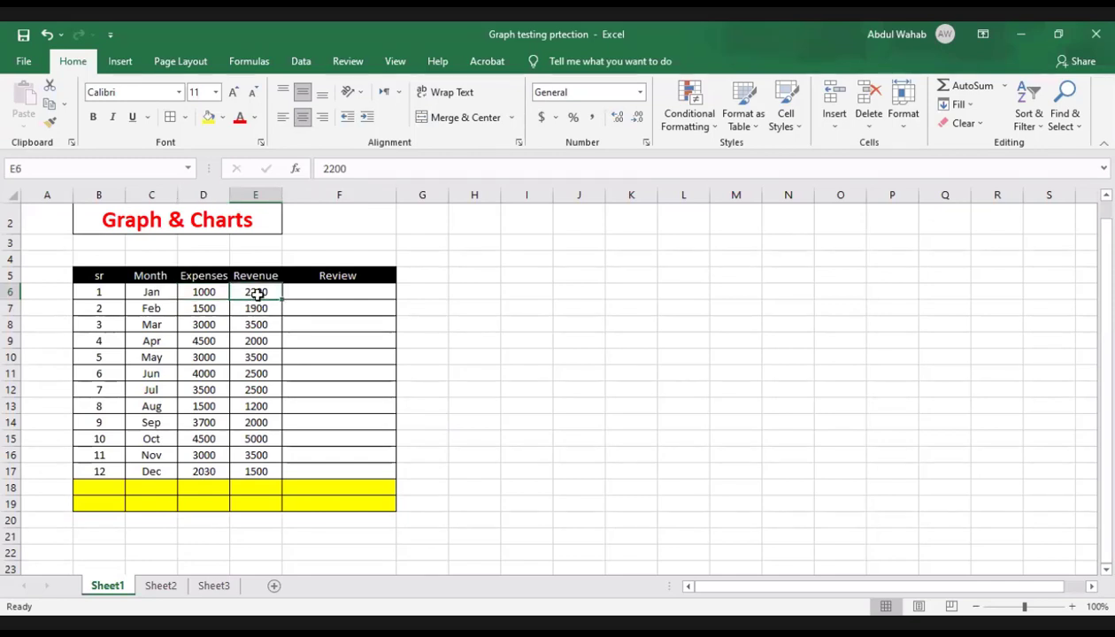
pyautogui.click(192, 293)
pyautogui.click(172, 293)
pyautogui.click(197, 292)
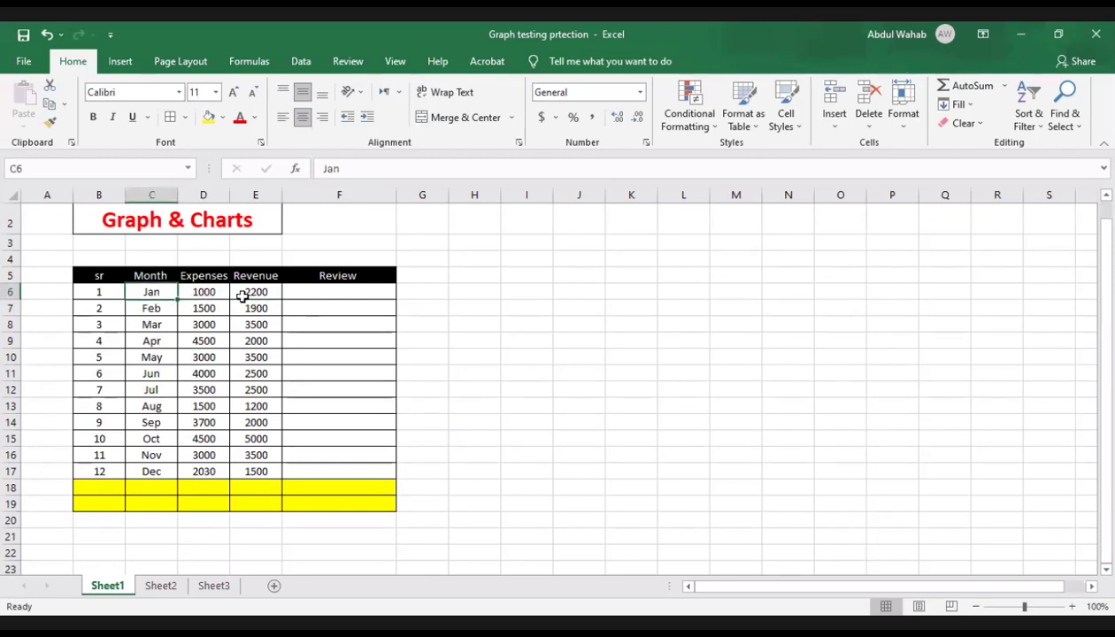
pyautogui.click(242, 297)
pyautogui.click(301, 297)
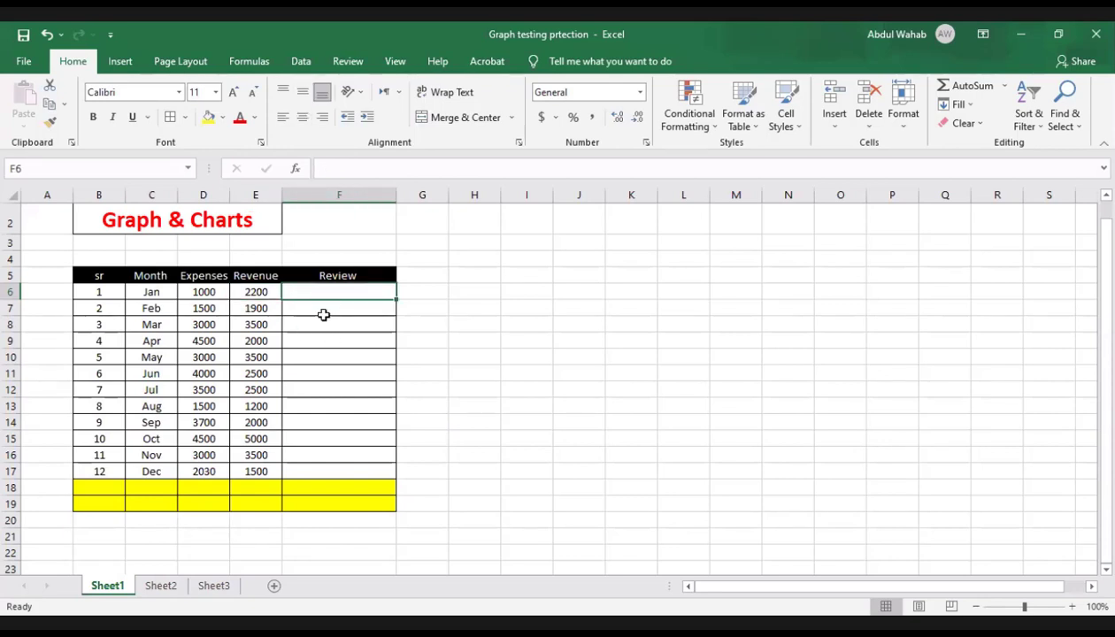
pyautogui.press('Down')
pyautogui.press('Down')
pyautogui.press('Down')
pyautogui.click(327, 292)
pyautogui.moveTo(341, 296); pyautogui.dragTo(346, 468)
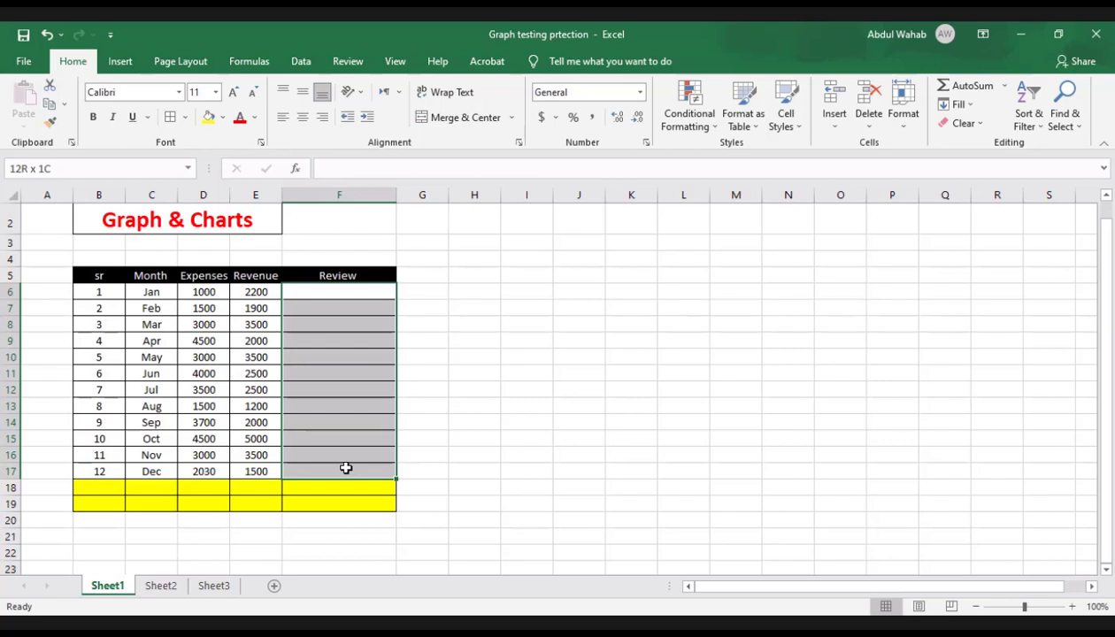
pyautogui.moveTo(346, 468); pyautogui.dragTo(346, 468)
pyautogui.click(359, 340)
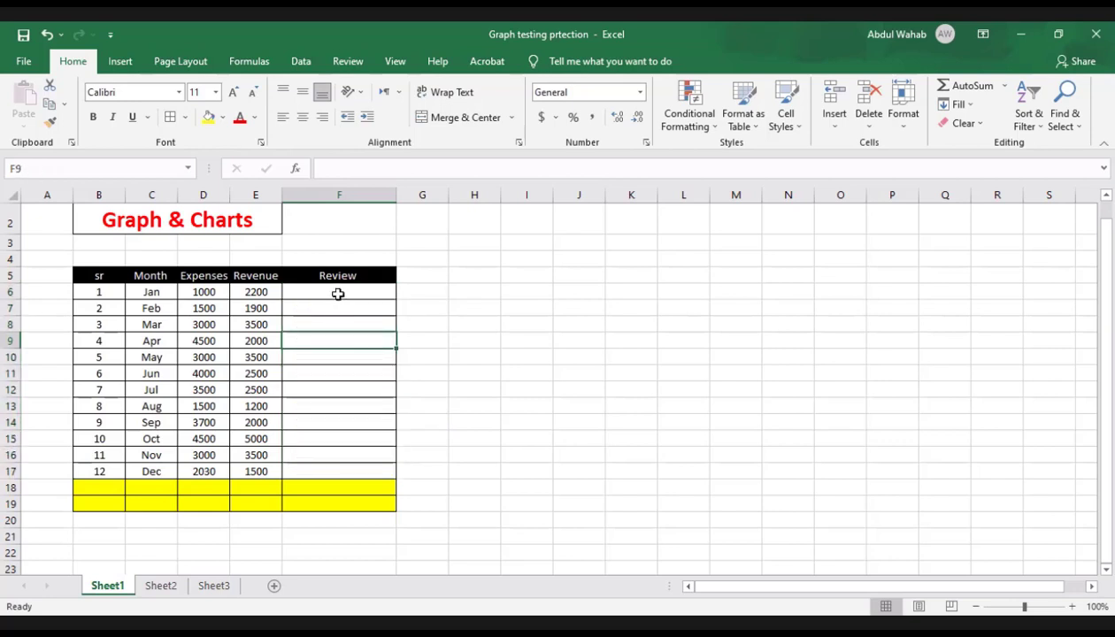
# Step: Unlock the Review cells F6:F17 by turning off their Locked protection setting in the Format Cells dialog
pyautogui.moveTo(343, 292); pyautogui.dragTo(358, 470)
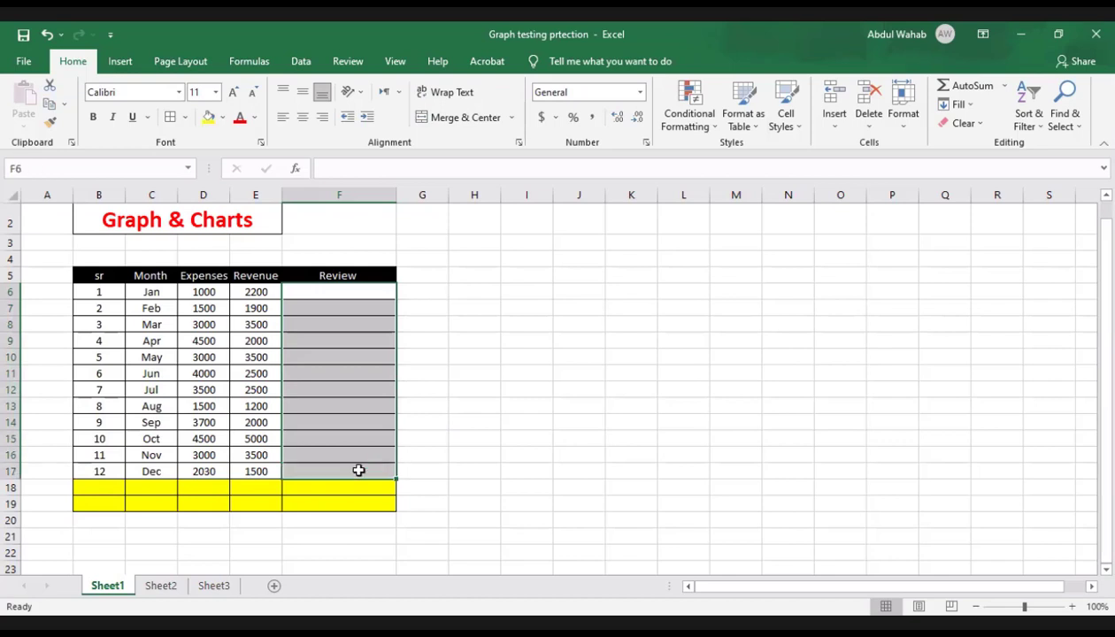
pyautogui.rightClick(358, 475)
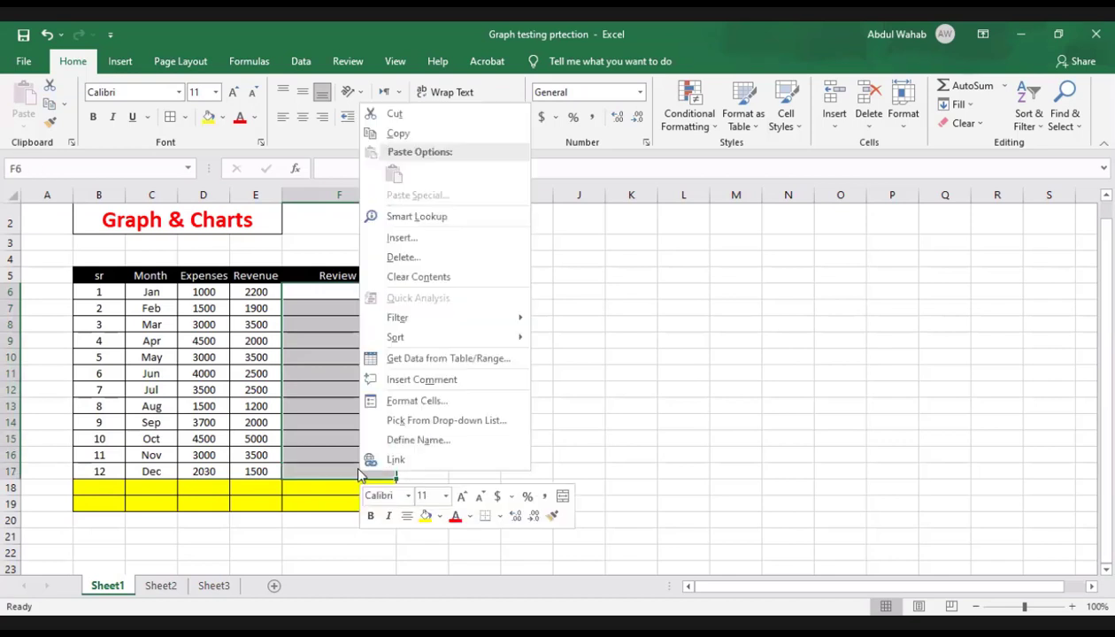
pyautogui.click(393, 404)
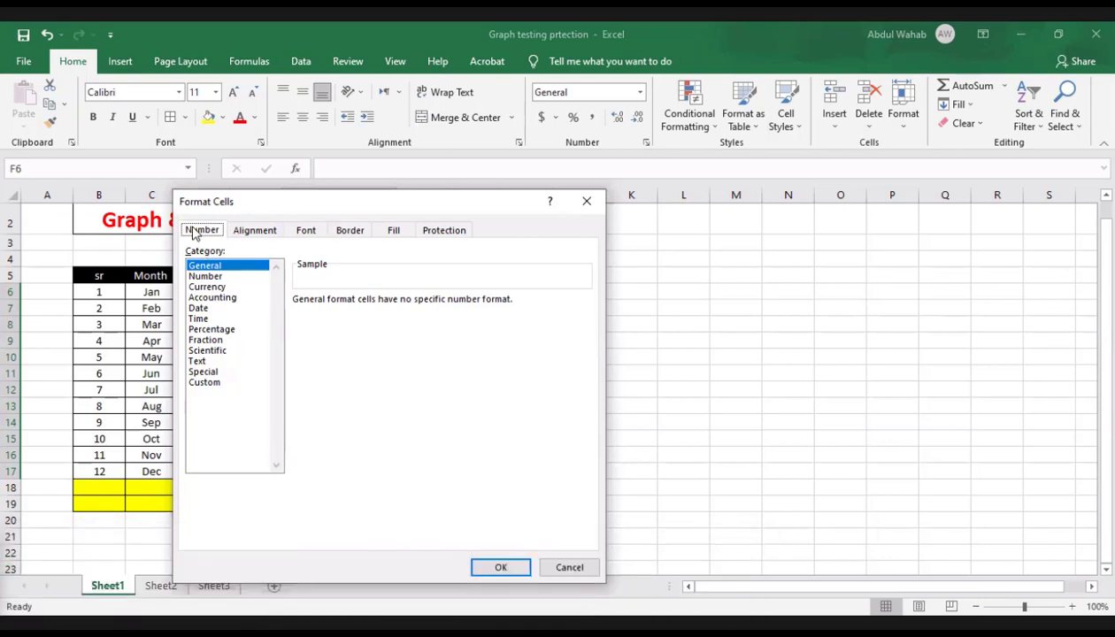
pyautogui.click(446, 232)
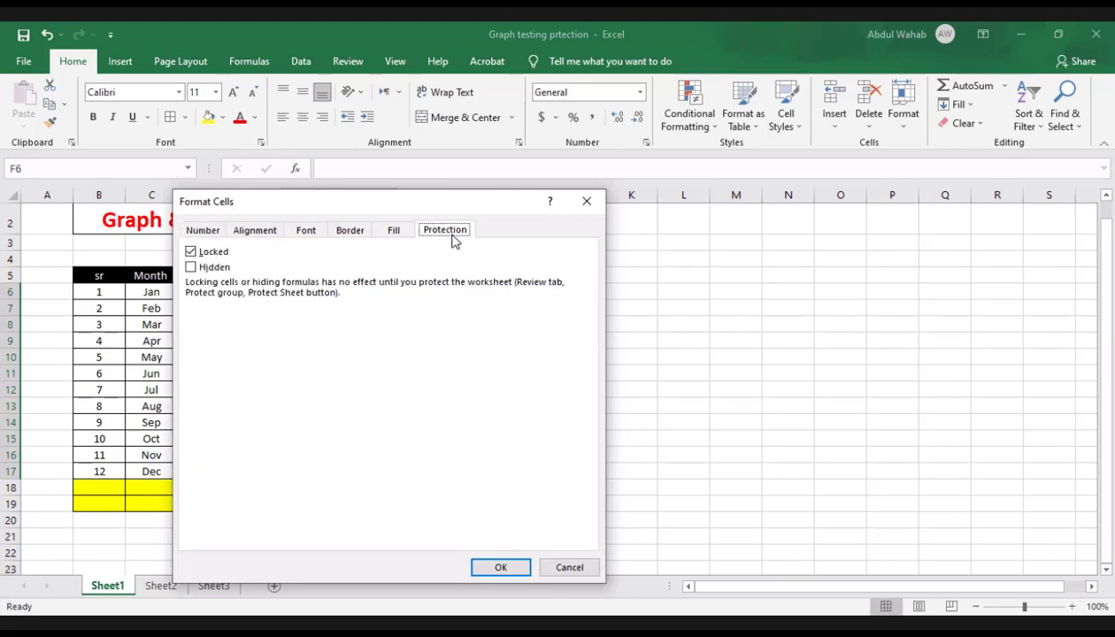
pyautogui.click(196, 254)
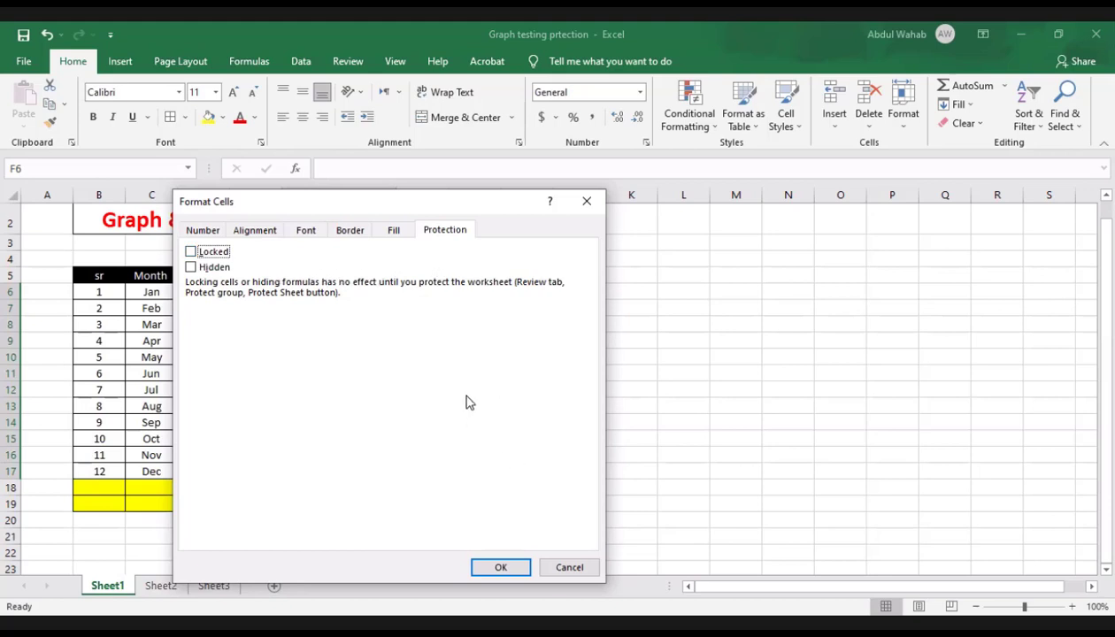
pyautogui.click(490, 568)
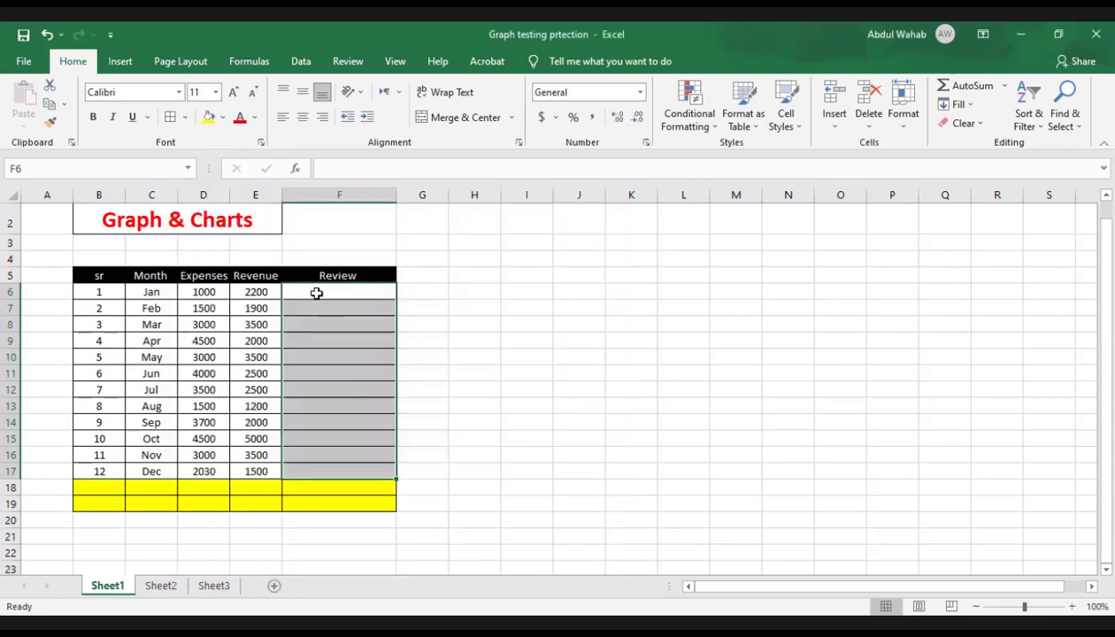
# Step: Check the Locked protection setting of the Review cells F6:F17 in the Format Cells dialog
pyautogui.click(451, 372)
pyautogui.click(342, 291)
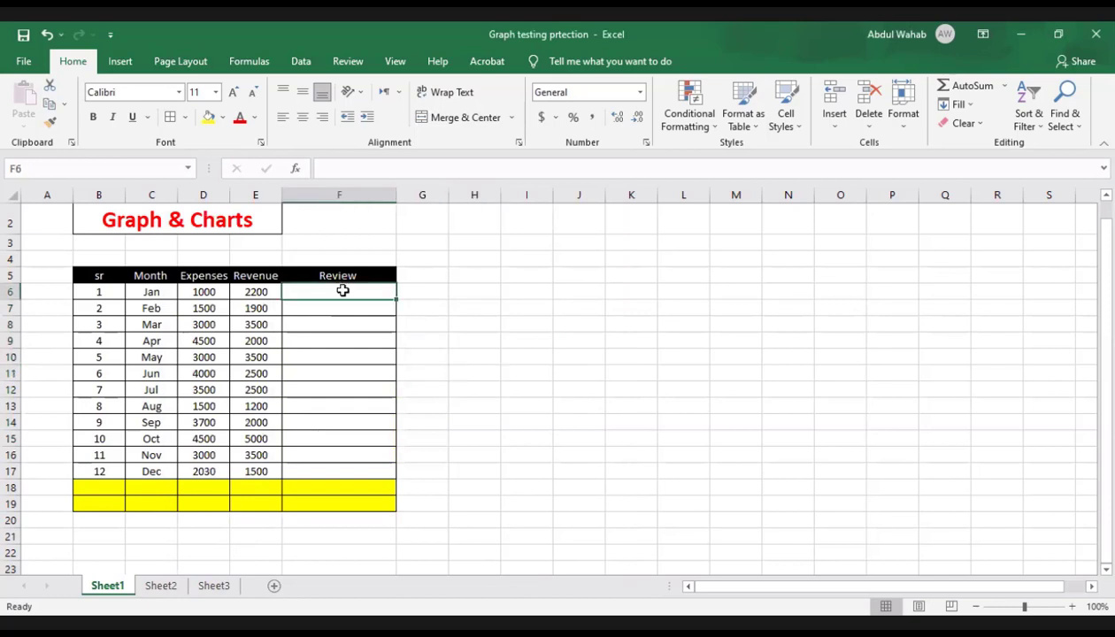
pyautogui.moveTo(342, 292); pyautogui.dragTo(355, 474)
pyautogui.rightClick(360, 469)
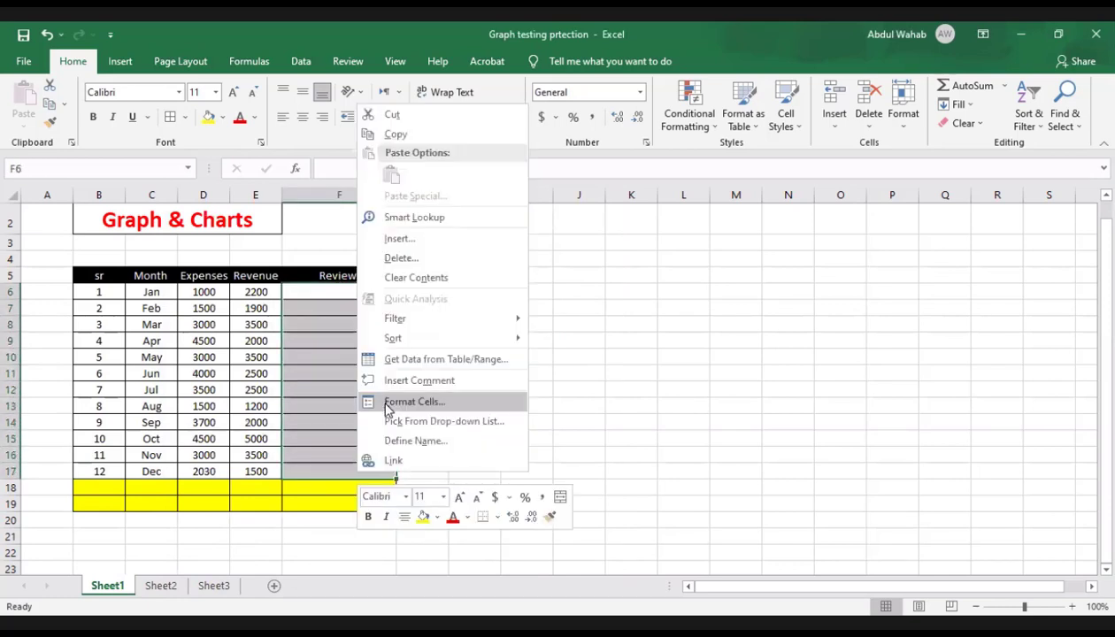
pyautogui.click(388, 408)
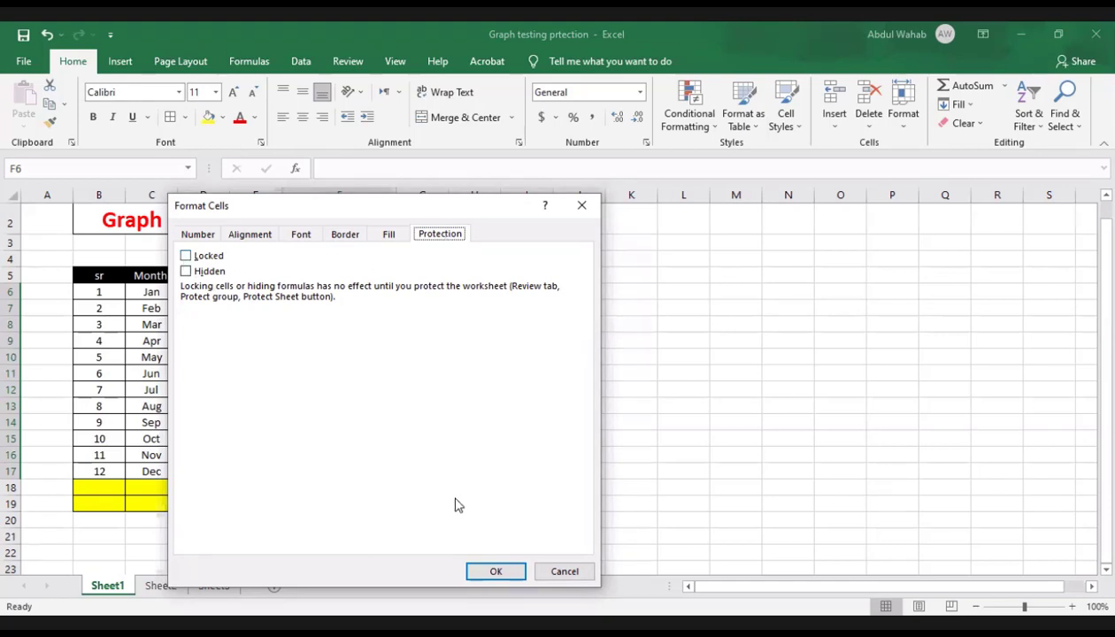
pyautogui.click(496, 572)
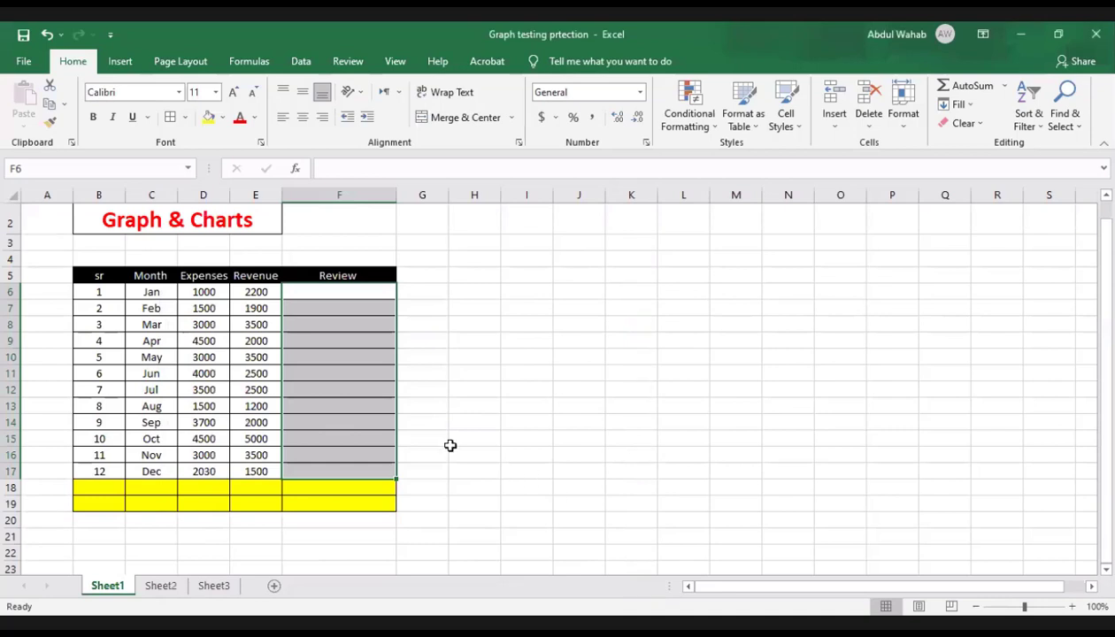
# Step: Select the Month, Expenses and Revenue range C5:E17 and protect the sheet with a password, re-entering the password to confirm it
pyautogui.click(314, 294)
pyautogui.click(270, 292)
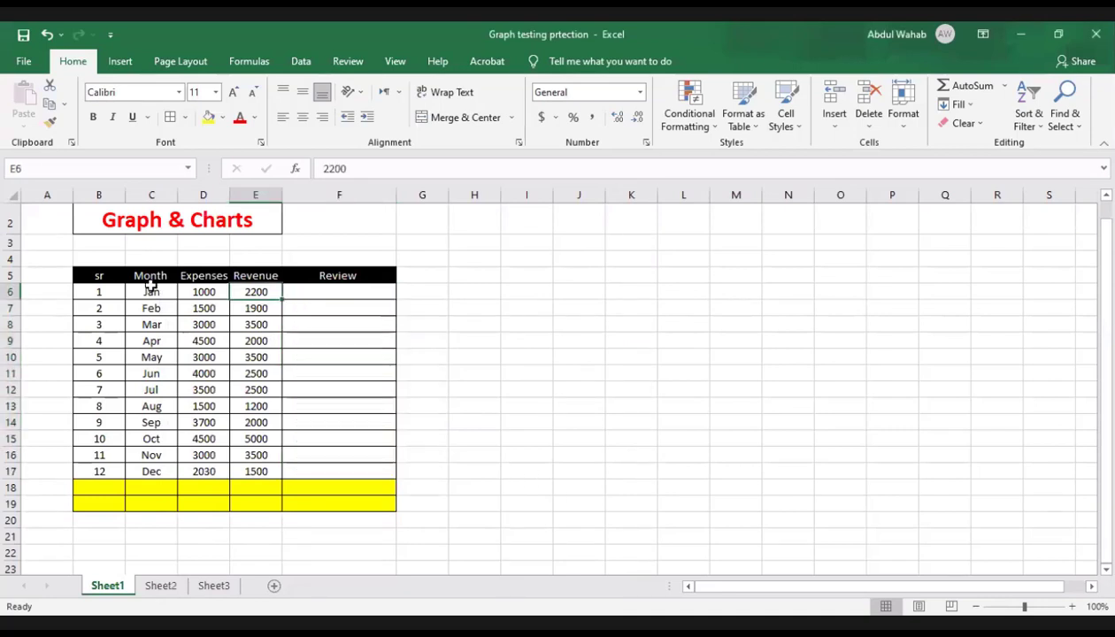
pyautogui.click(153, 277)
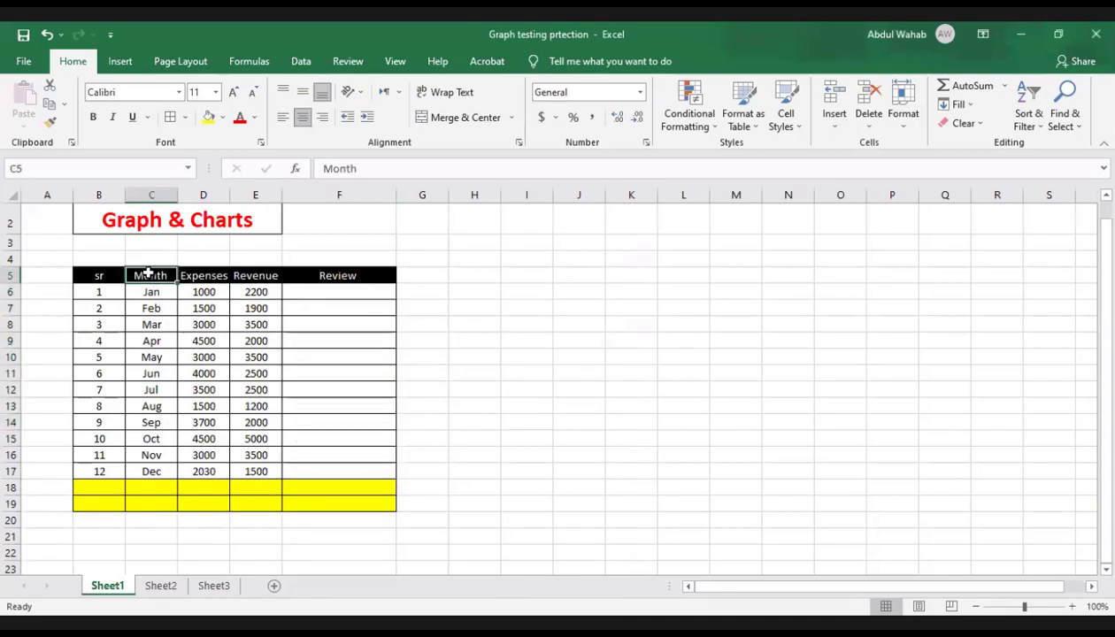
pyautogui.moveTo(147, 274); pyautogui.dragTo(281, 472)
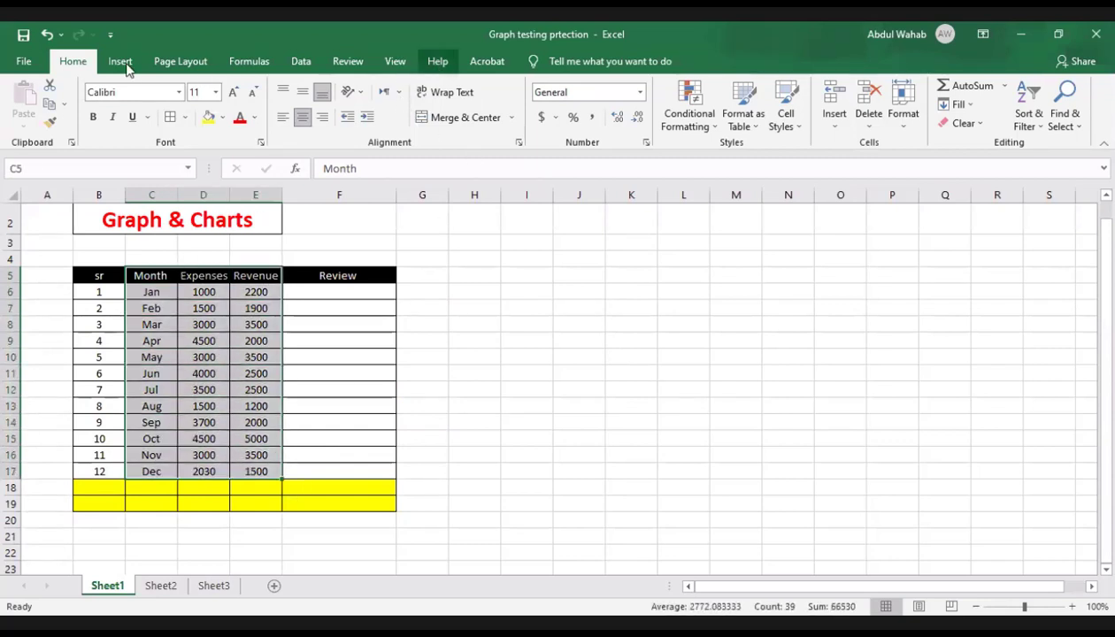
pyautogui.click(348, 62)
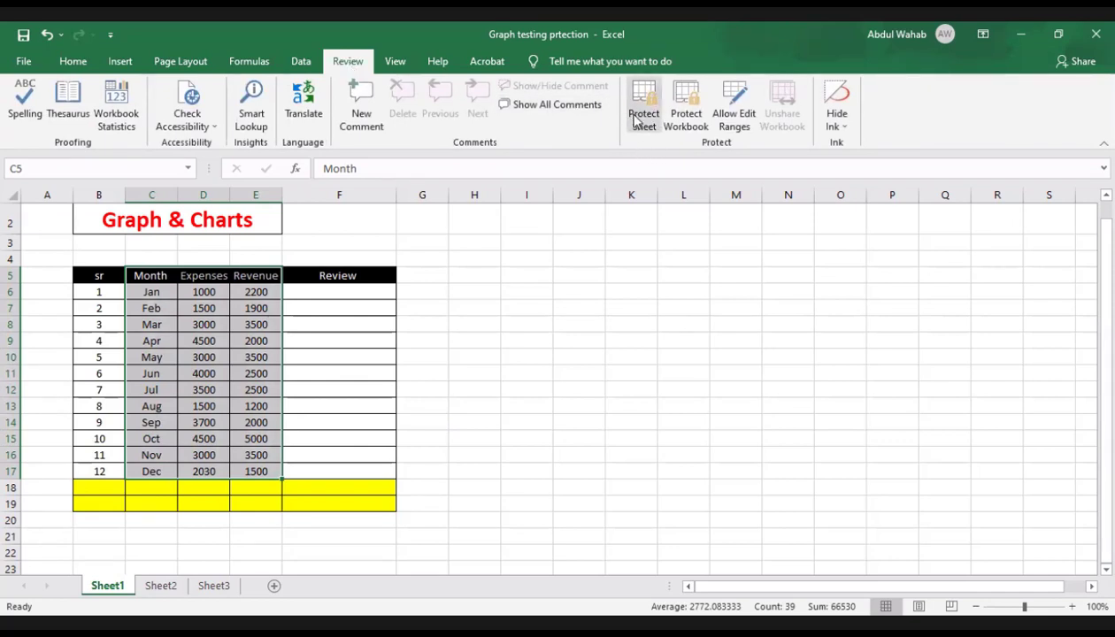
pyautogui.click(643, 117)
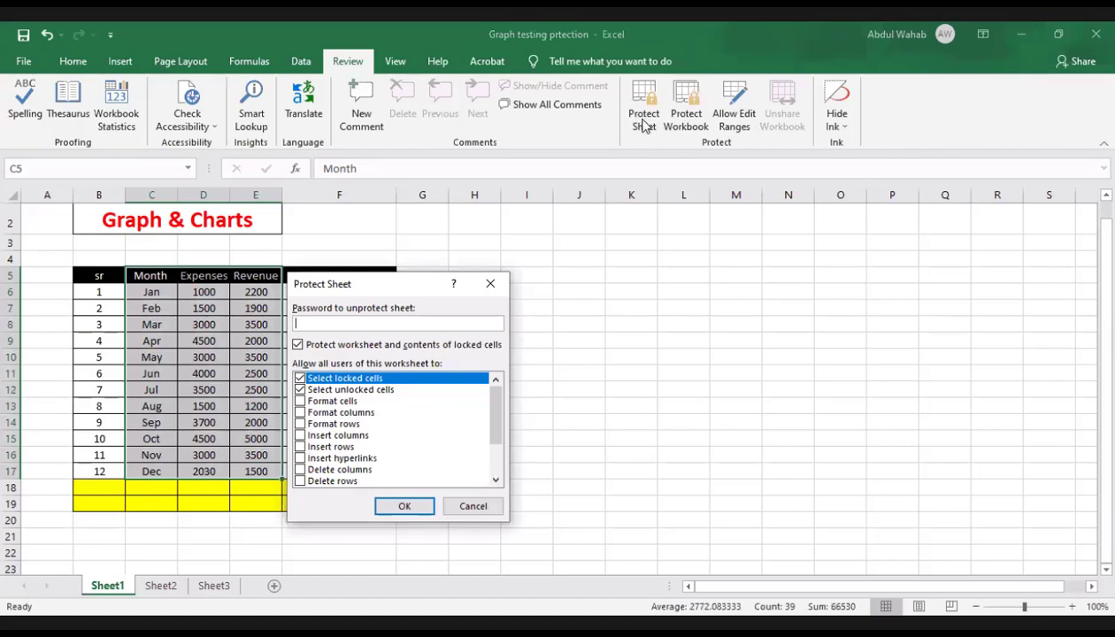
pyautogui.click(300, 391)
pyautogui.click(302, 389)
pyautogui.click(299, 379)
pyautogui.click(417, 507)
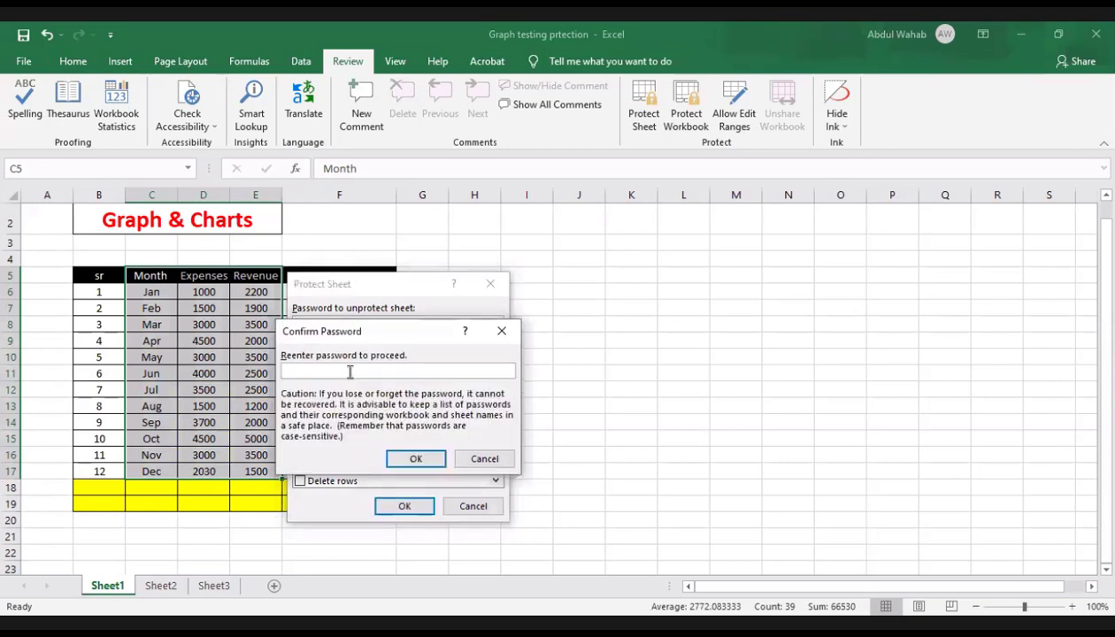
pyautogui.write('123')
pyautogui.click(415, 461)
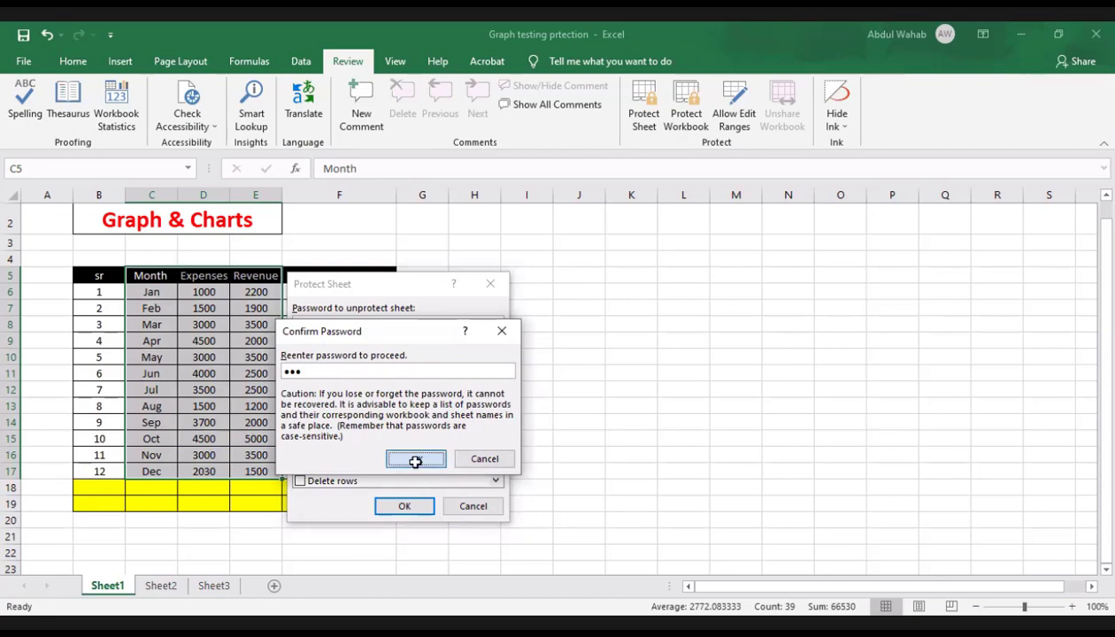
# Step: Try entering the number 12312 in the January Review cell F6
pyautogui.click(221, 325)
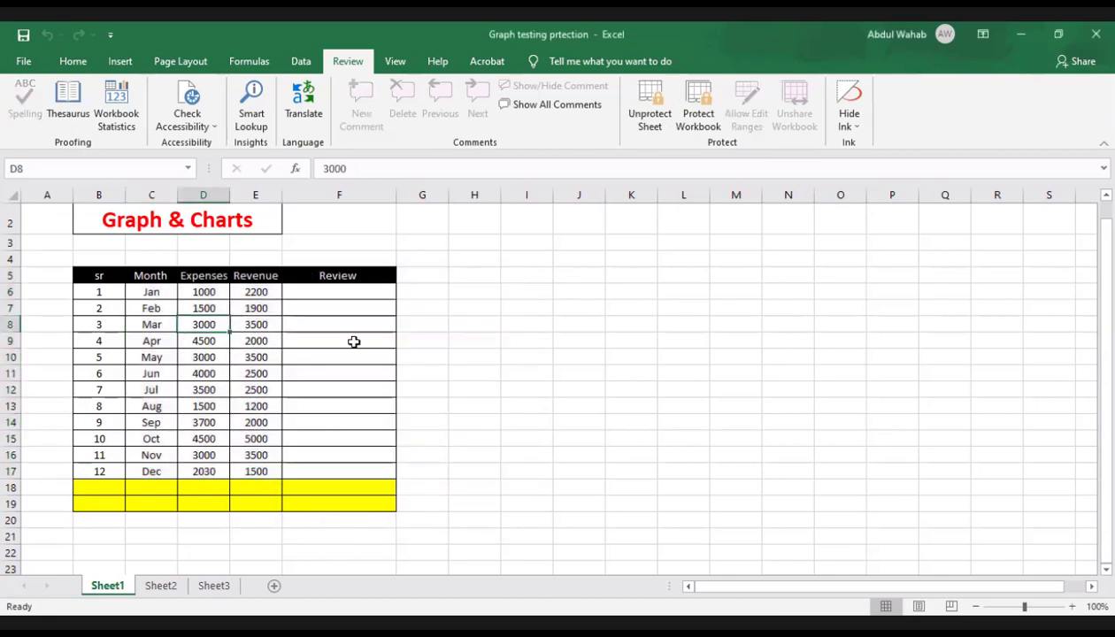
pyautogui.click(313, 316)
pyautogui.click(331, 294)
pyautogui.write('12')
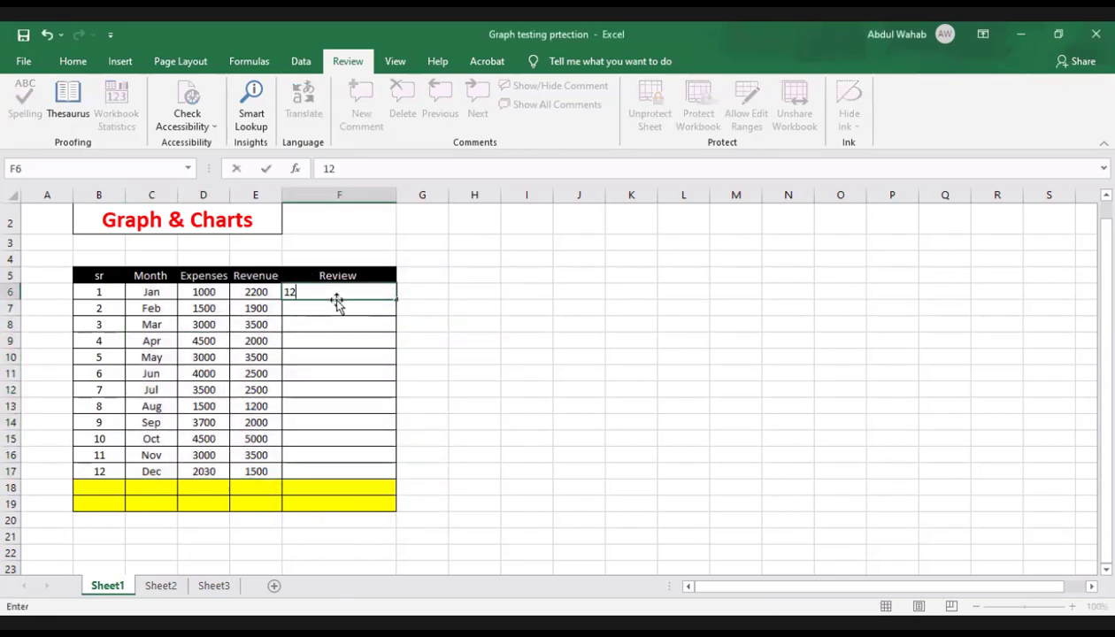
pyautogui.write('312')
pyautogui.press('BackSpace')
pyautogui.press('BackSpace')
pyautogui.press('BackSpace')
# Step: Try writing "need more" as the January review in F6
pyautogui.write('ned')
pyautogui.press('BackSpace')
pyautogui.press('BackSpace')
pyautogui.write('ed more')
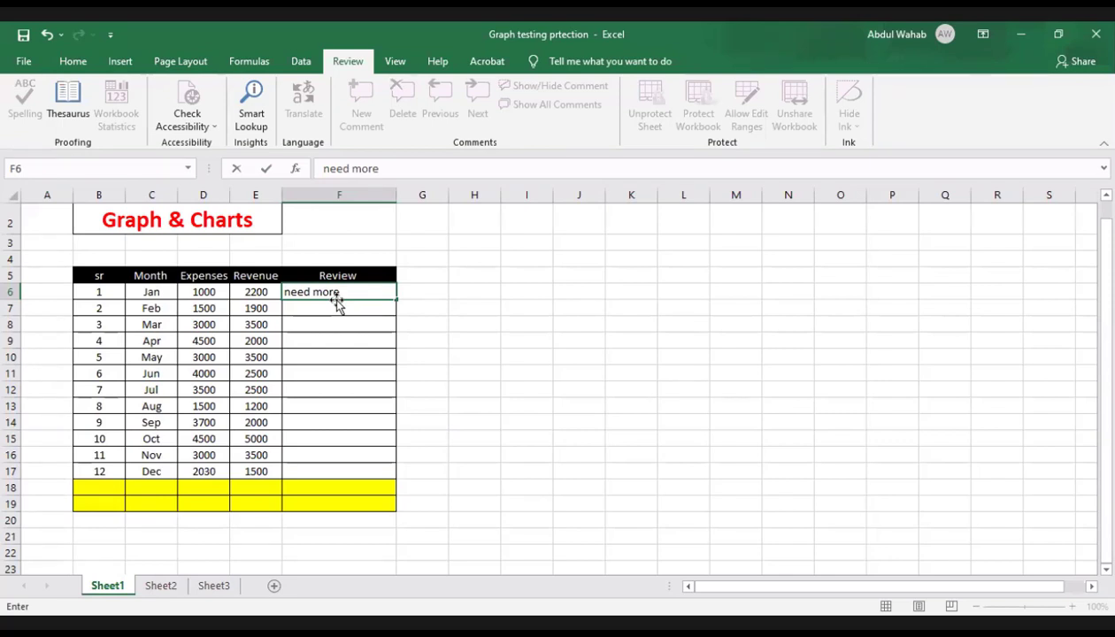
pyautogui.press('BackSpace')
pyautogui.press('BackSpace')
pyautogui.press('BackSpace')
pyautogui.press('BackSpace')
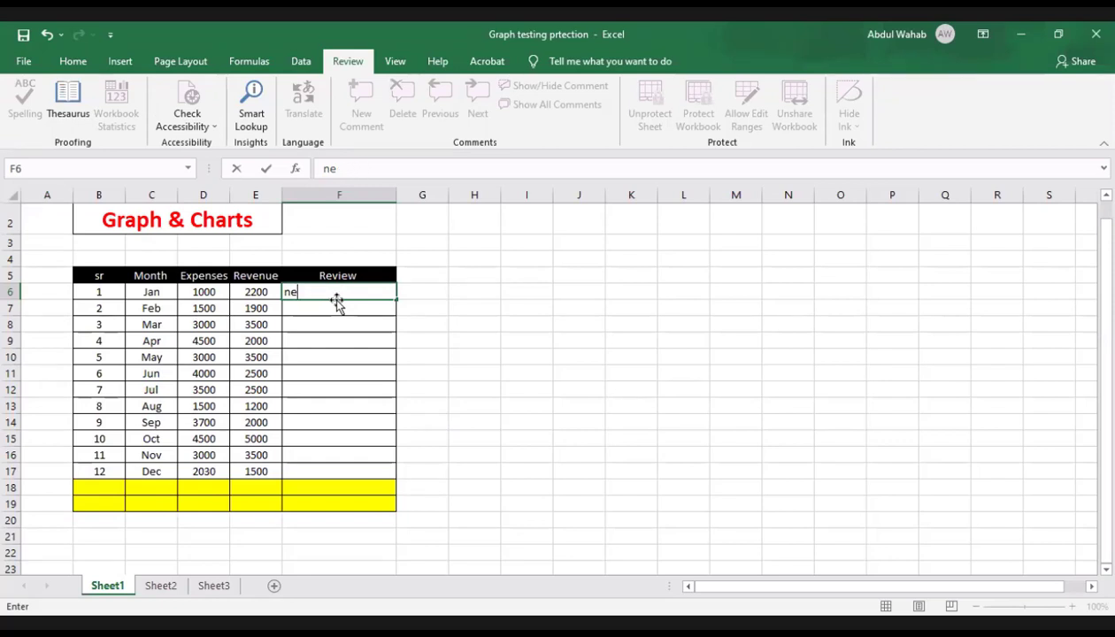
pyautogui.press('BackSpace')
# Step: Enter "Excellent" as the January review in F6
pyautogui.write('Excellent')
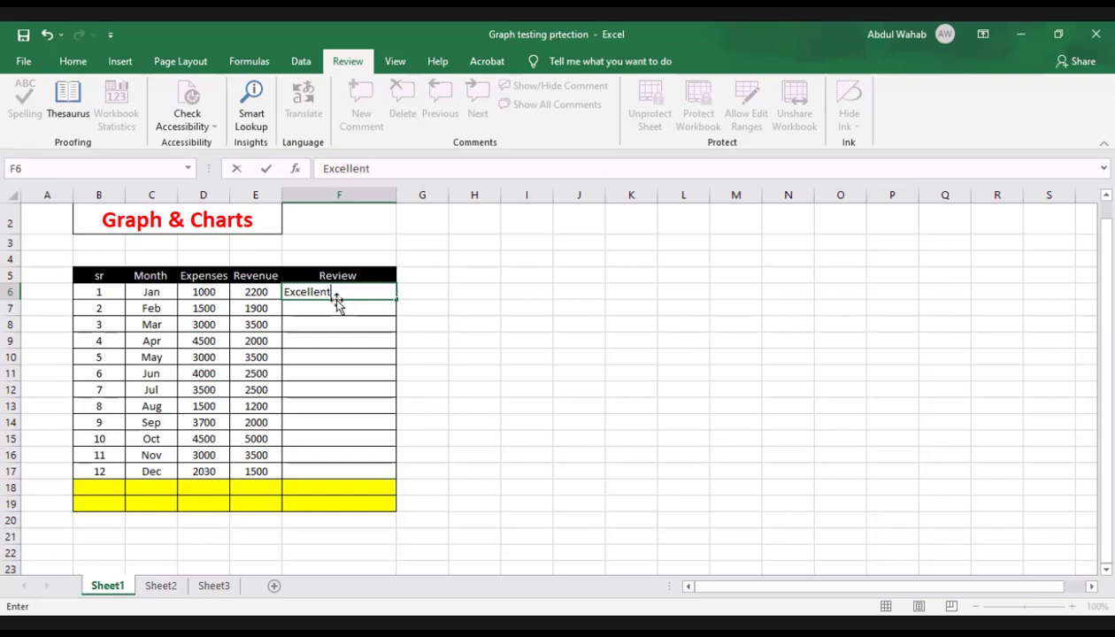
pyautogui.press('Return')
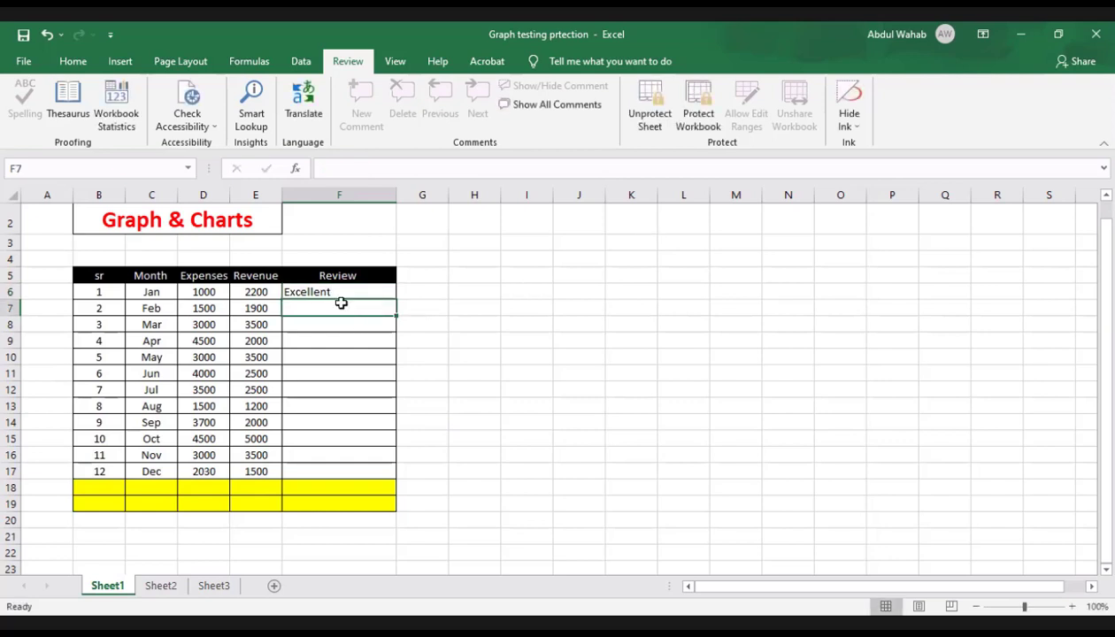
pyautogui.click(335, 289)
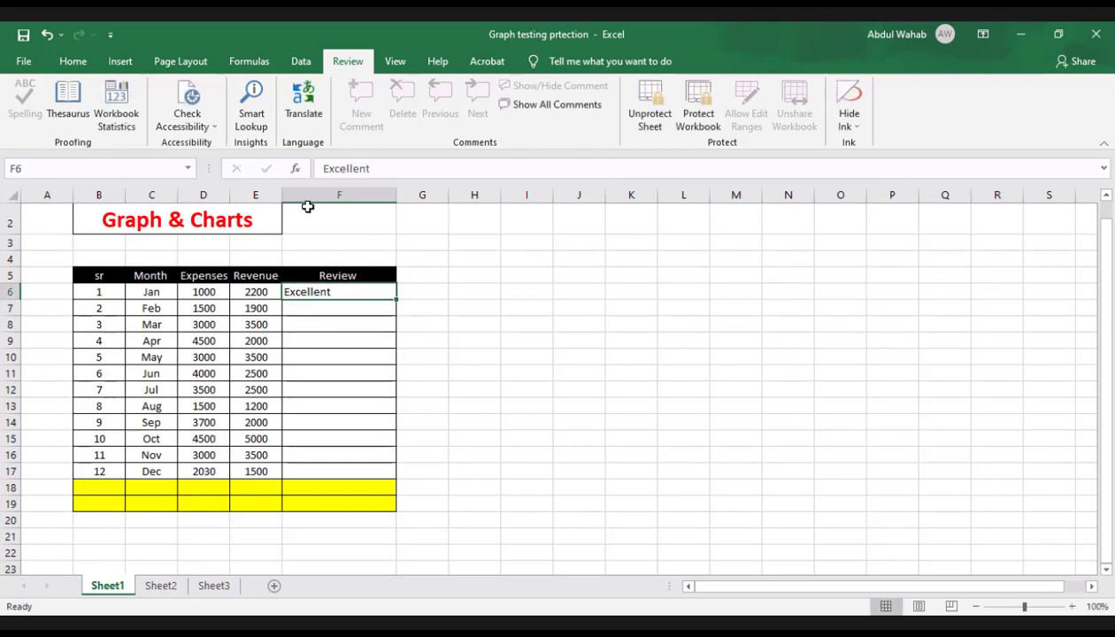
pyautogui.click(76, 61)
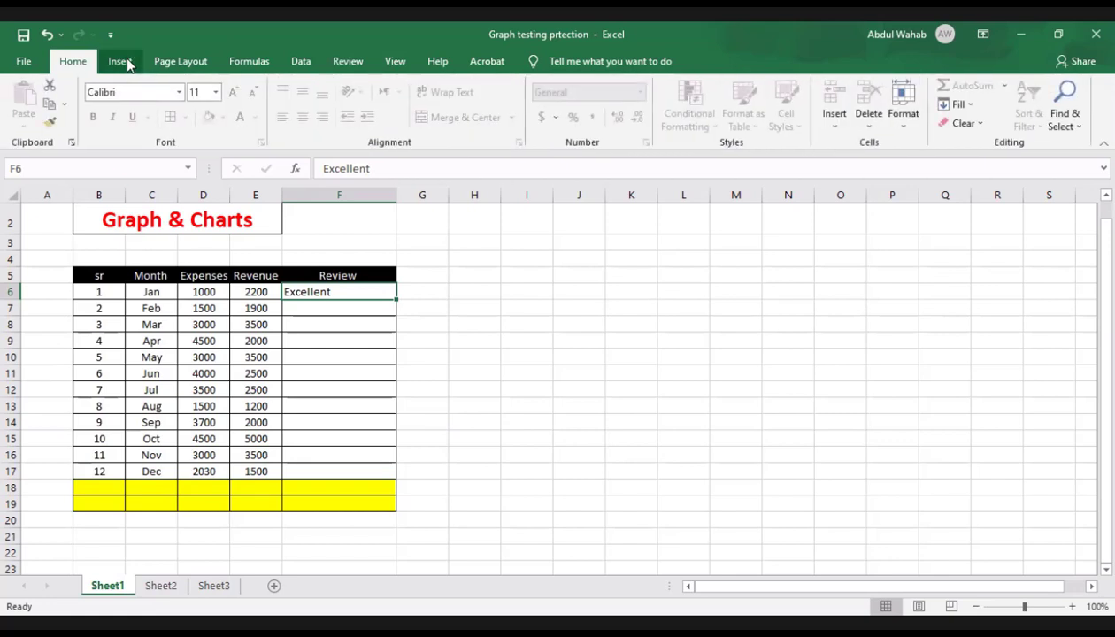
pyautogui.click(127, 61)
pyautogui.click(80, 66)
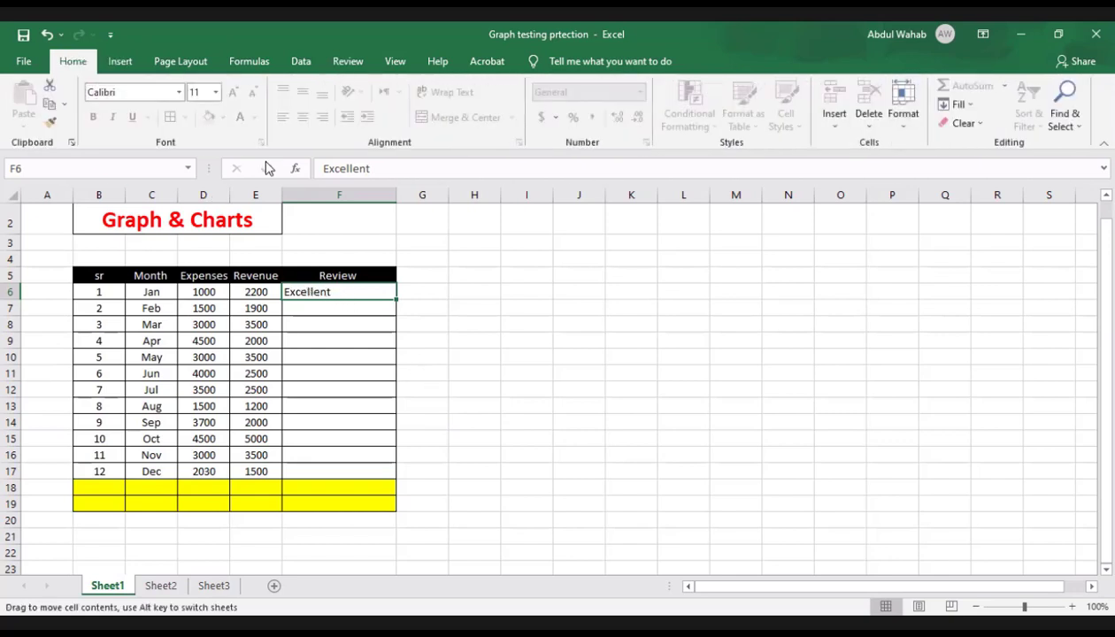
pyautogui.click(469, 340)
pyautogui.click(322, 322)
pyautogui.click(311, 279)
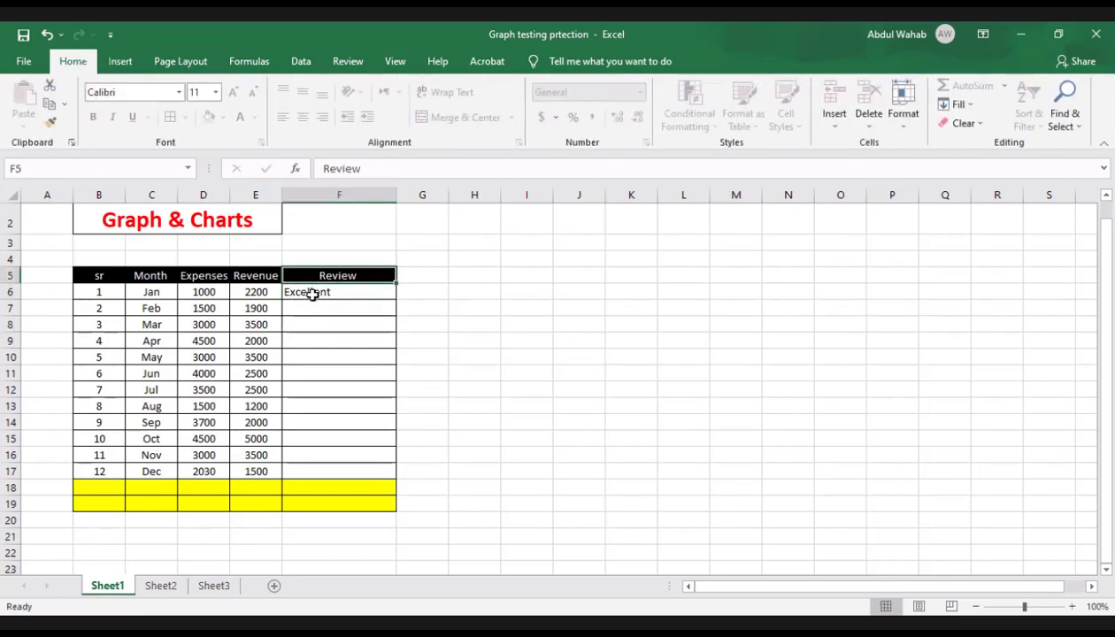
pyautogui.click(312, 295)
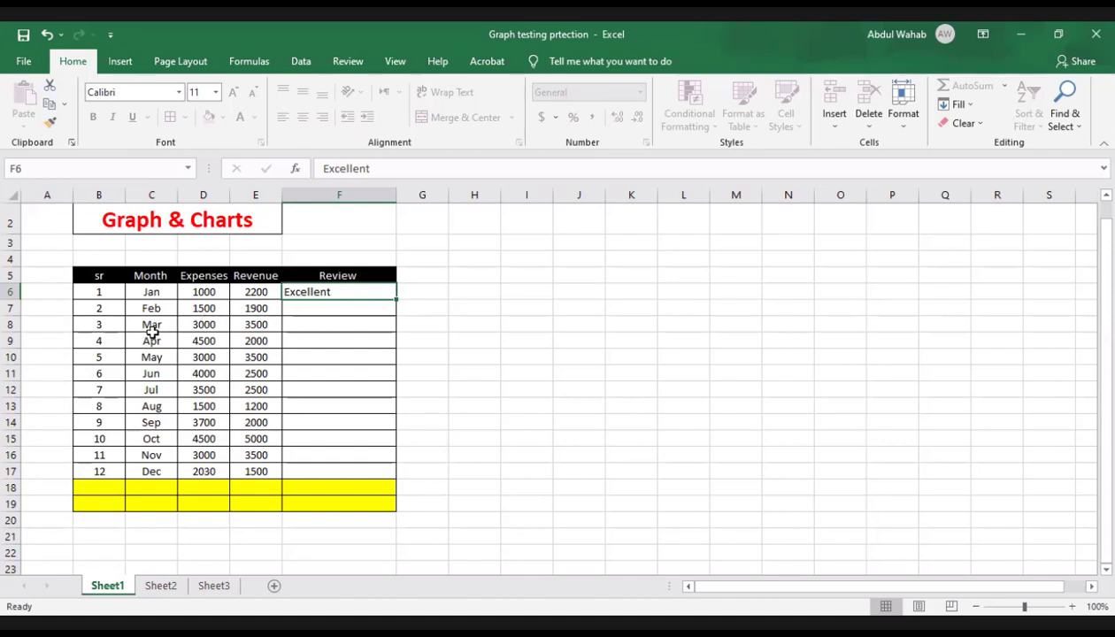
# Step: Try to edit the January revenue in the locked cell E6
pyautogui.click(239, 292)
pyautogui.doubleClick(239, 293)
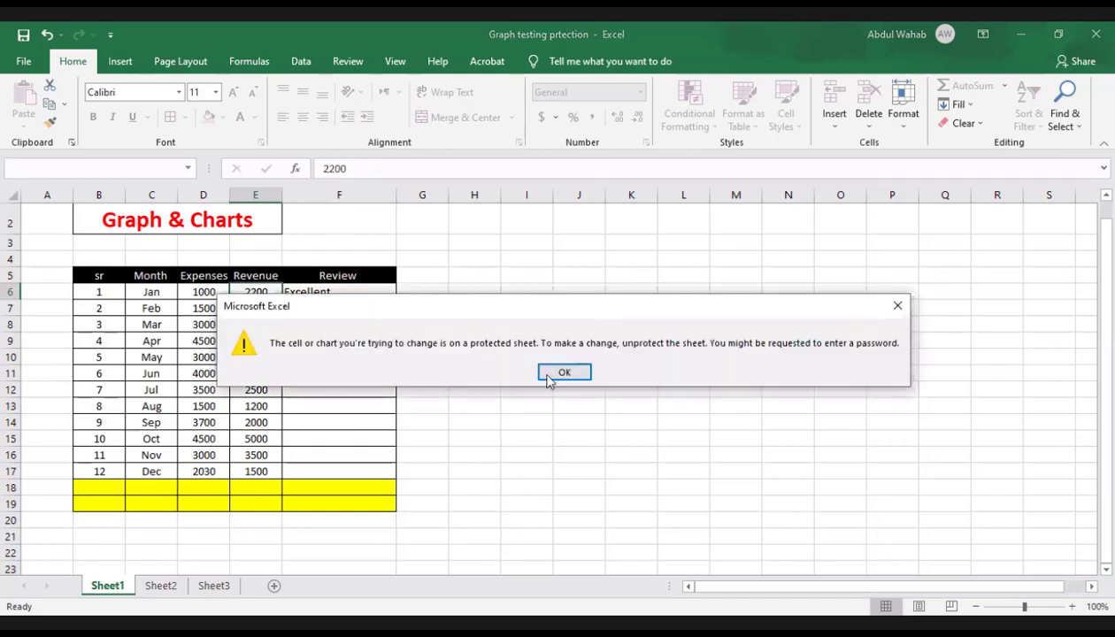
pyautogui.press('Return')
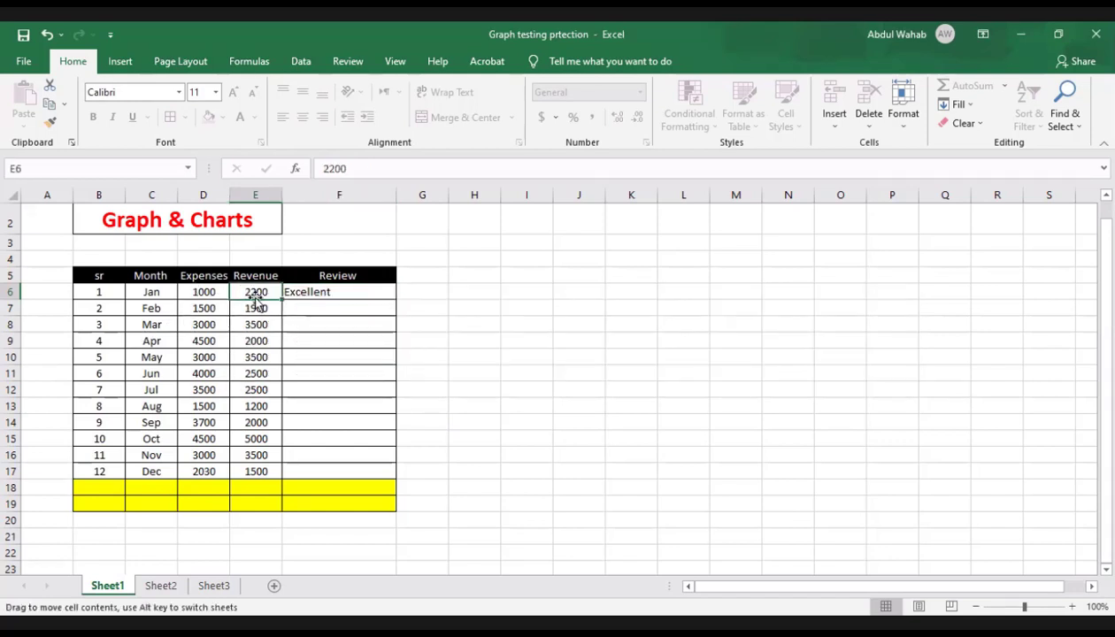
# Step: Try to delete the January revenue value from E6
pyautogui.click(256, 325)
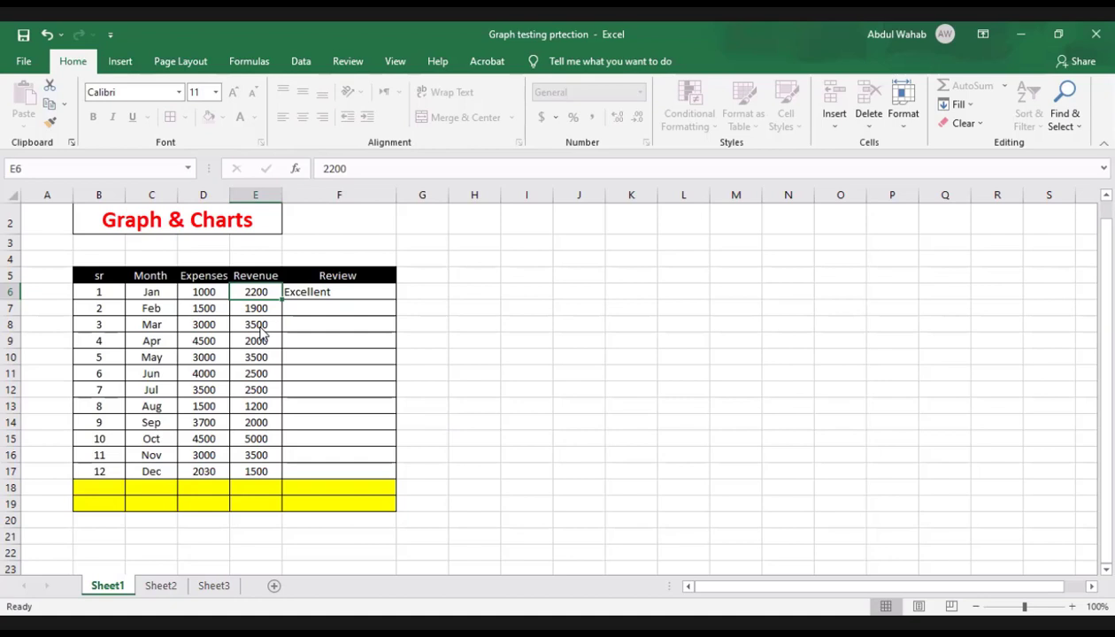
pyautogui.press('Delete')
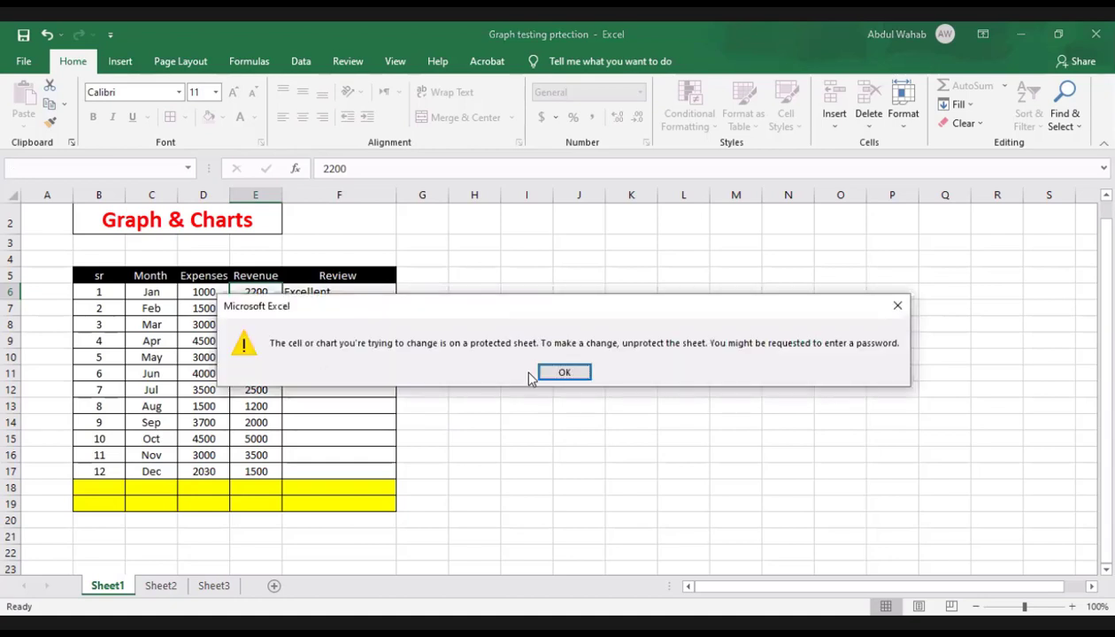
pyautogui.click(556, 372)
pyautogui.press('Down')
pyautogui.press('Up')
pyautogui.press('Delete')
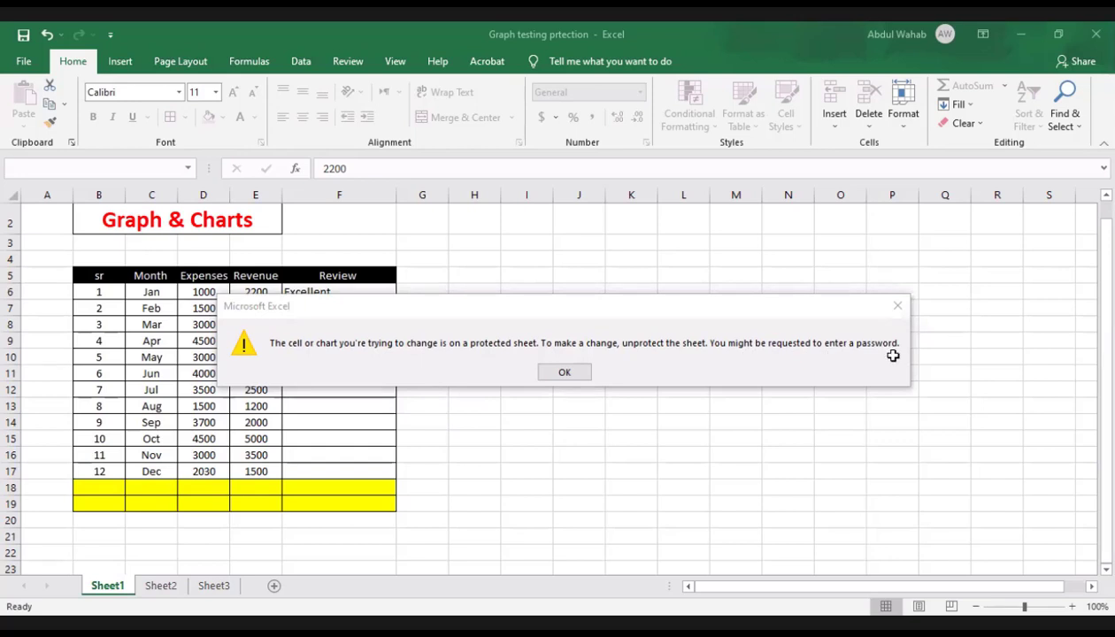
pyautogui.click(585, 373)
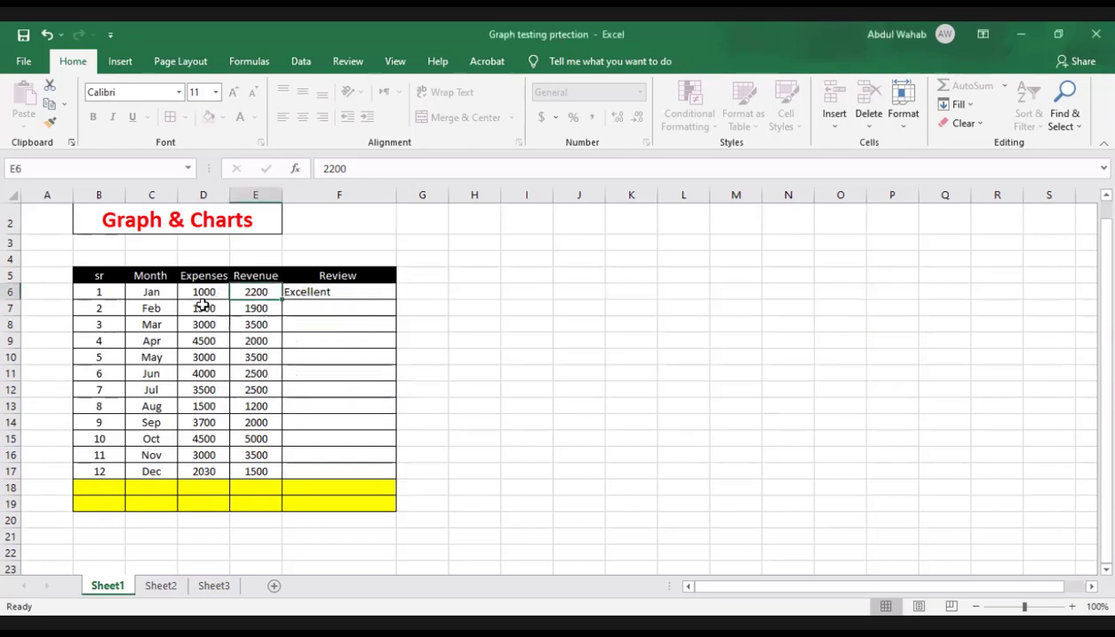
pyautogui.click(203, 306)
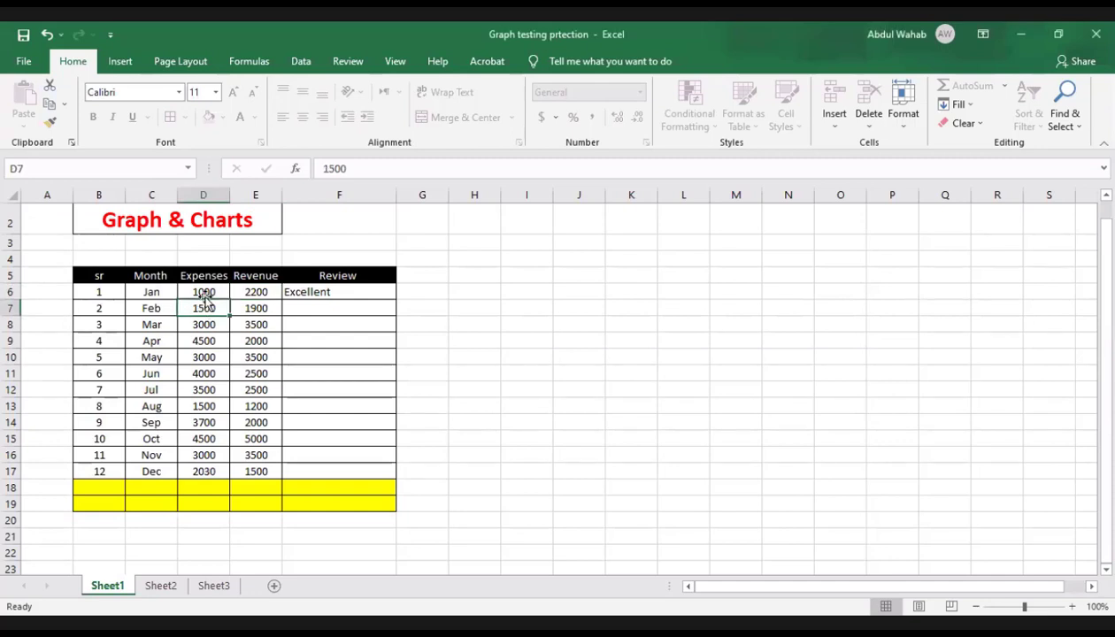
pyautogui.click(207, 290)
pyautogui.click(215, 311)
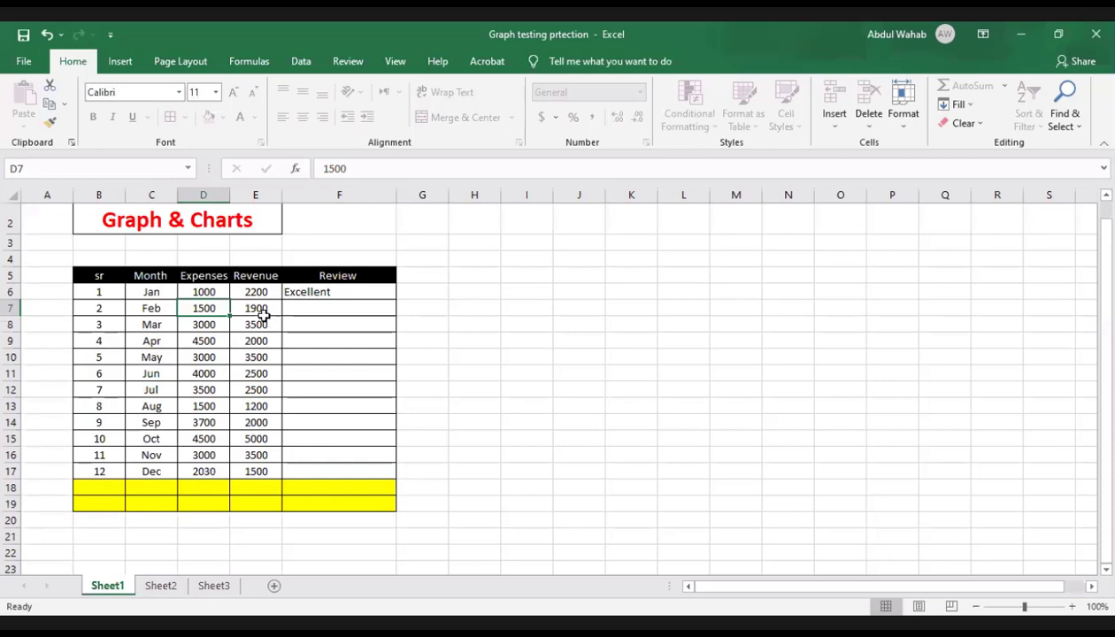
pyautogui.click(258, 309)
pyautogui.click(256, 294)
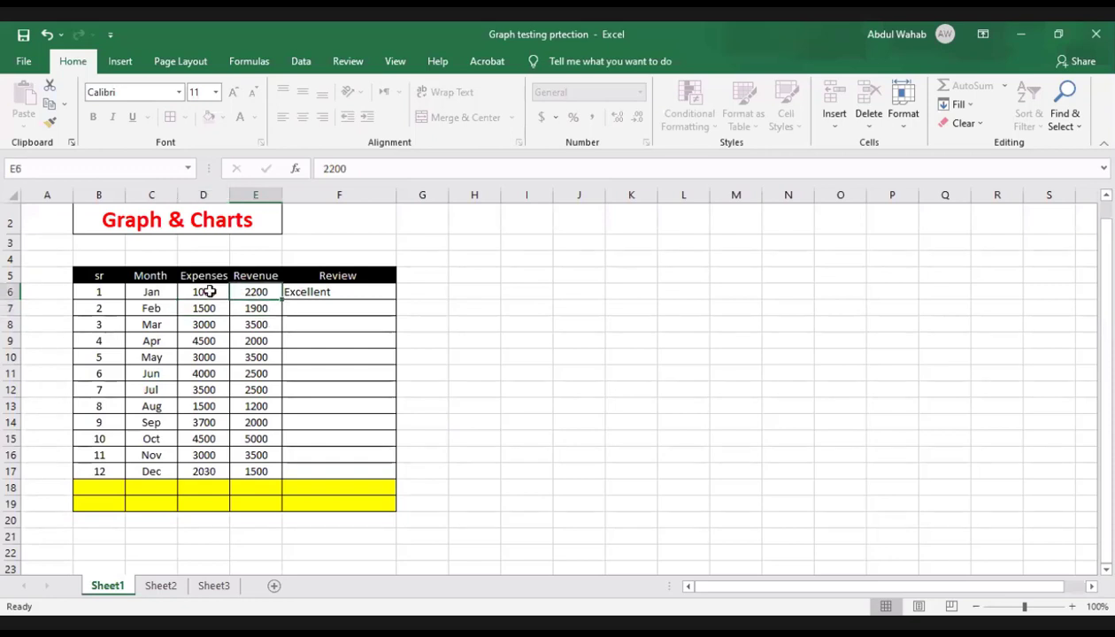
pyautogui.click(212, 291)
pyautogui.click(154, 296)
pyautogui.click(153, 307)
pyautogui.click(220, 325)
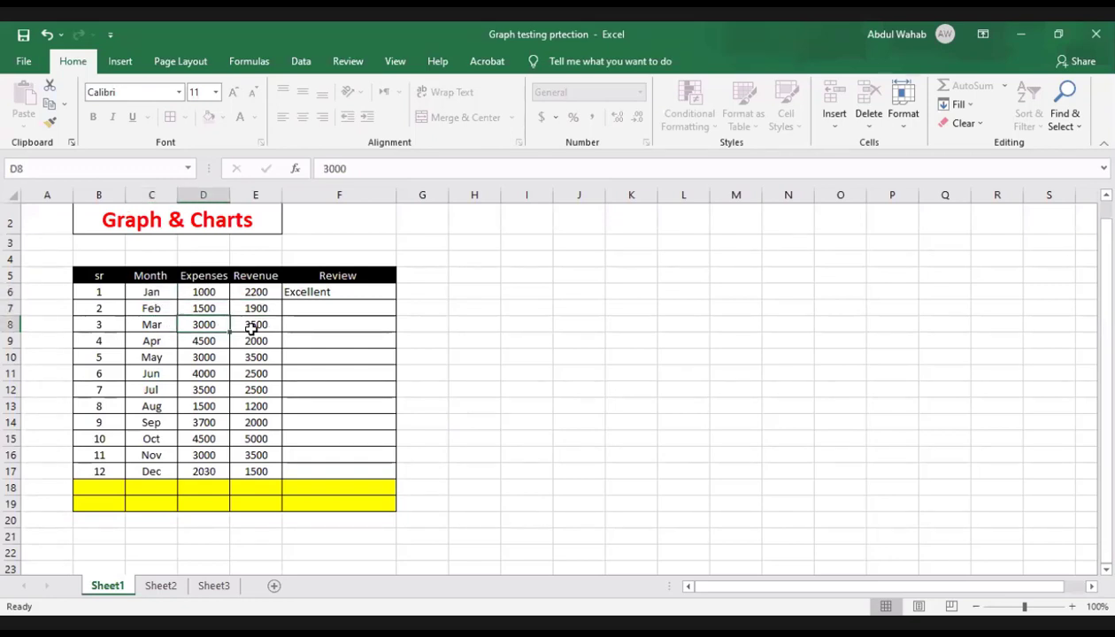
pyautogui.click(254, 324)
pyautogui.click(256, 295)
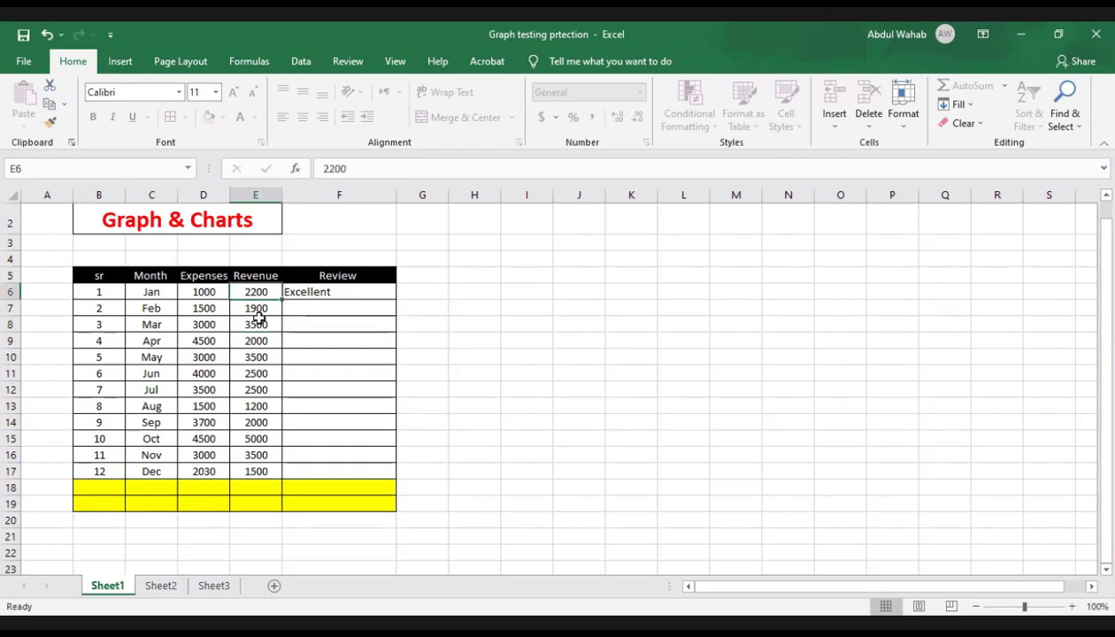
pyautogui.click(254, 321)
pyautogui.click(202, 311)
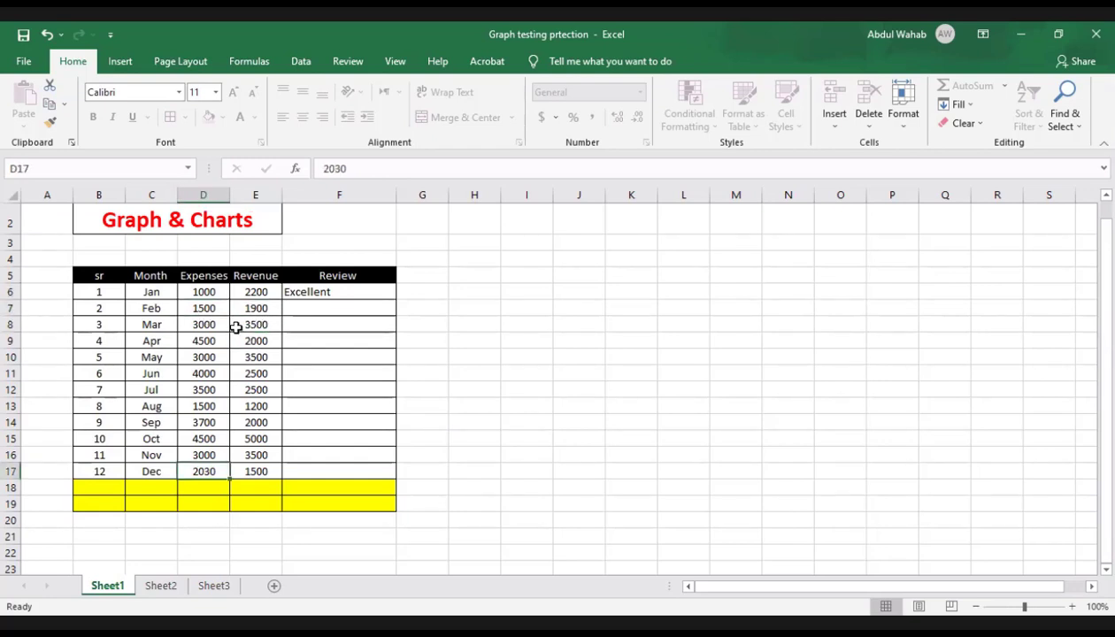
# Step: Try to edit the March revenue in the locked cell E8
pyautogui.doubleClick(242, 320)
pyautogui.click(550, 370)
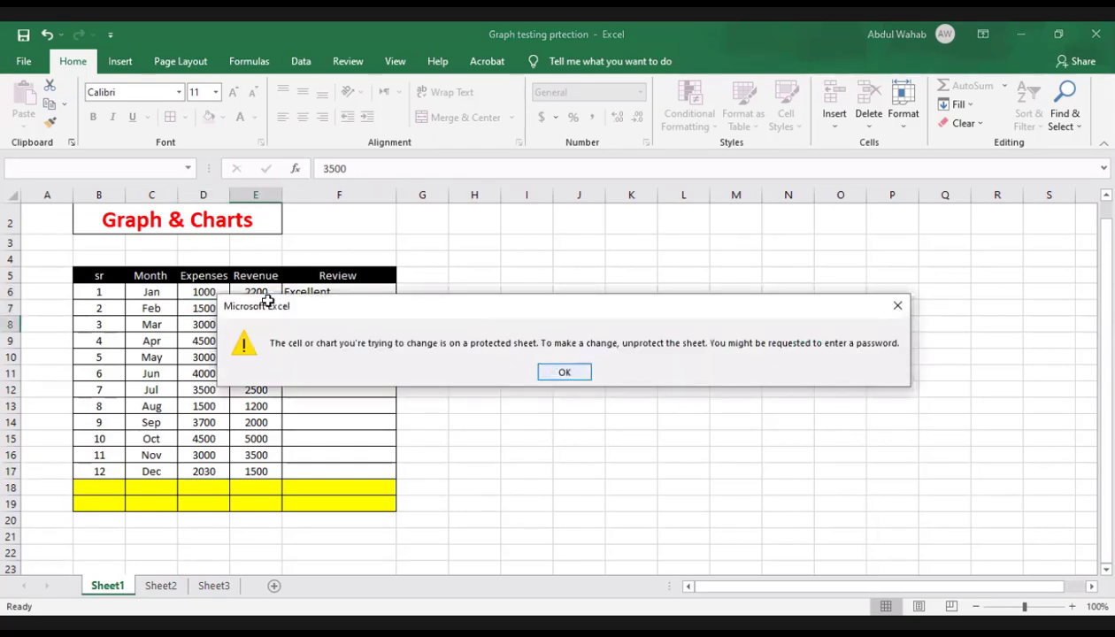
pyautogui.click(267, 302)
pyautogui.moveTo(340, 291); pyautogui.dragTo(359, 471)
pyautogui.click(261, 423)
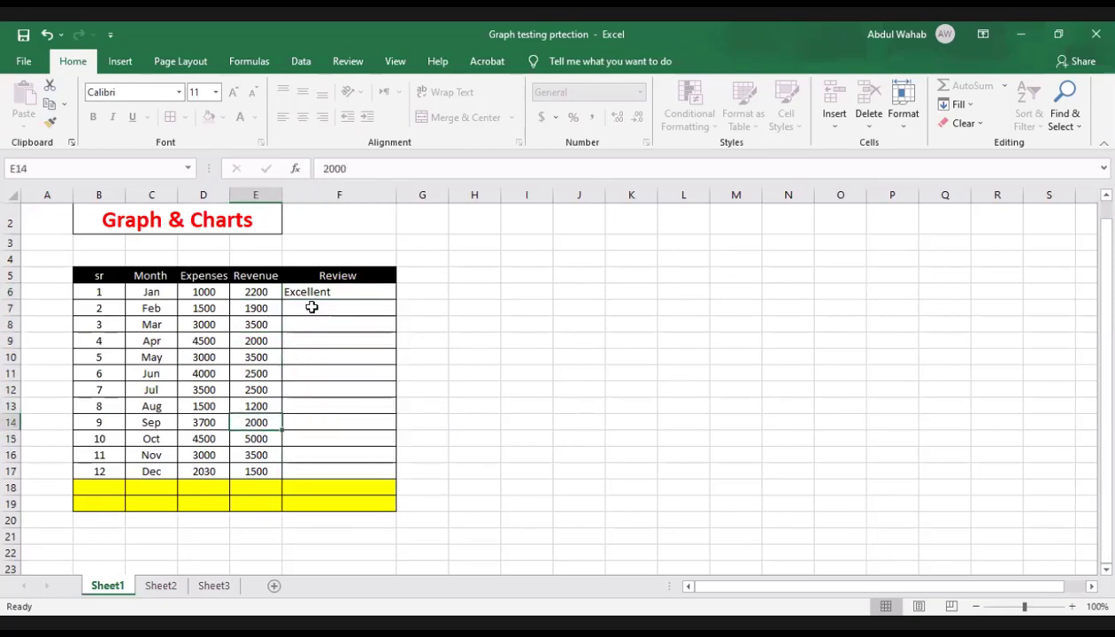
pyautogui.click(294, 311)
pyautogui.click(219, 309)
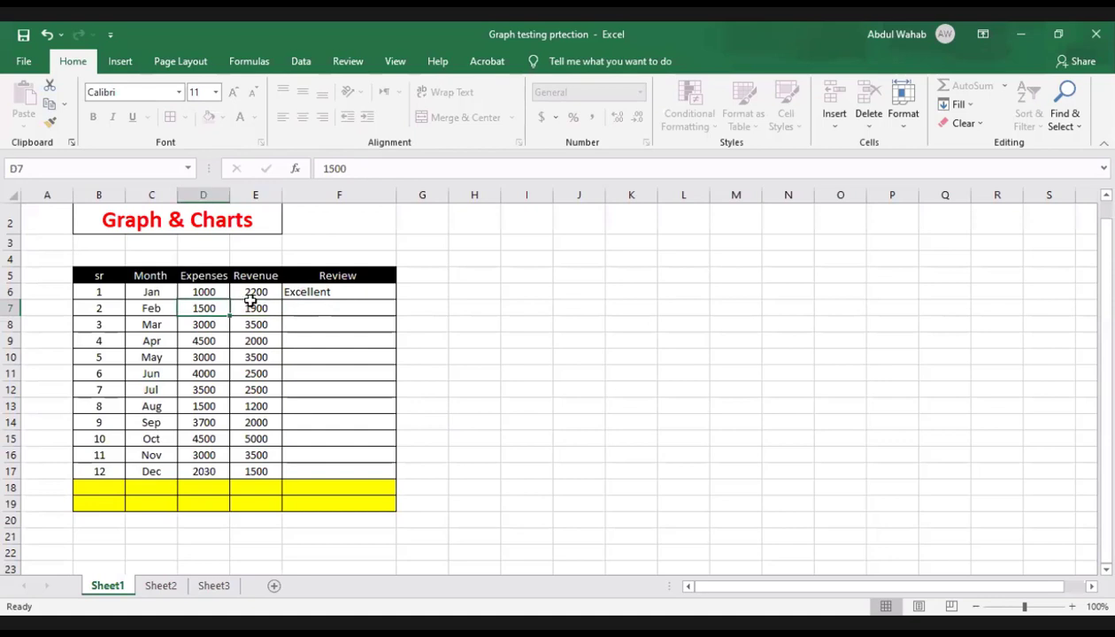
pyautogui.click(251, 304)
pyautogui.click(213, 306)
pyautogui.click(252, 303)
pyautogui.click(215, 305)
pyautogui.click(259, 311)
pyautogui.click(203, 307)
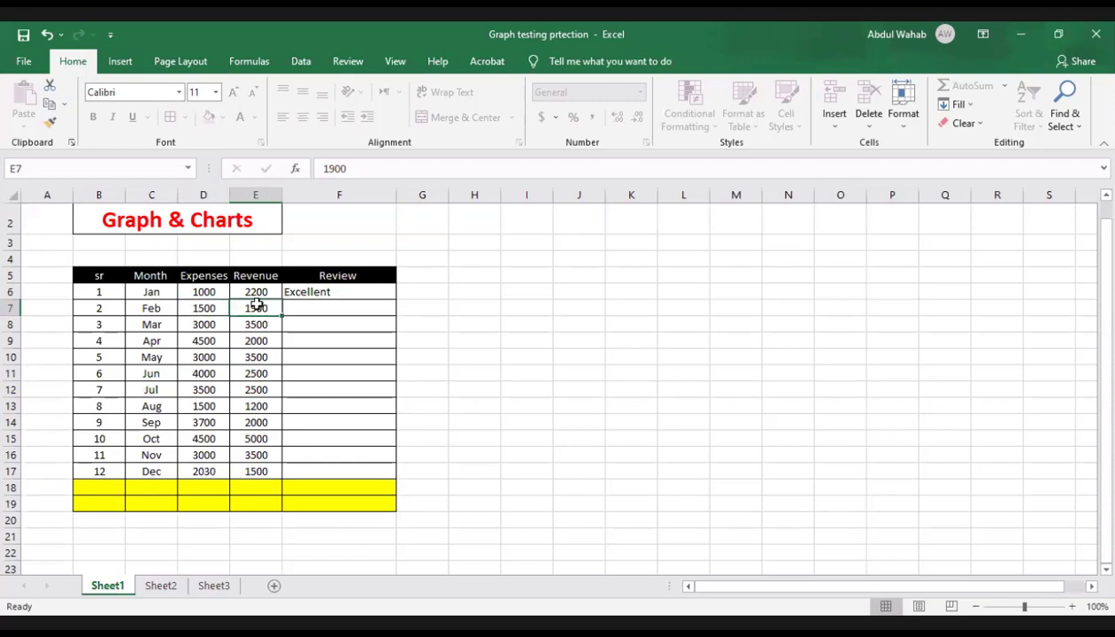
pyautogui.click(237, 310)
pyautogui.click(215, 307)
pyautogui.click(257, 306)
pyautogui.click(321, 309)
pyautogui.click(320, 298)
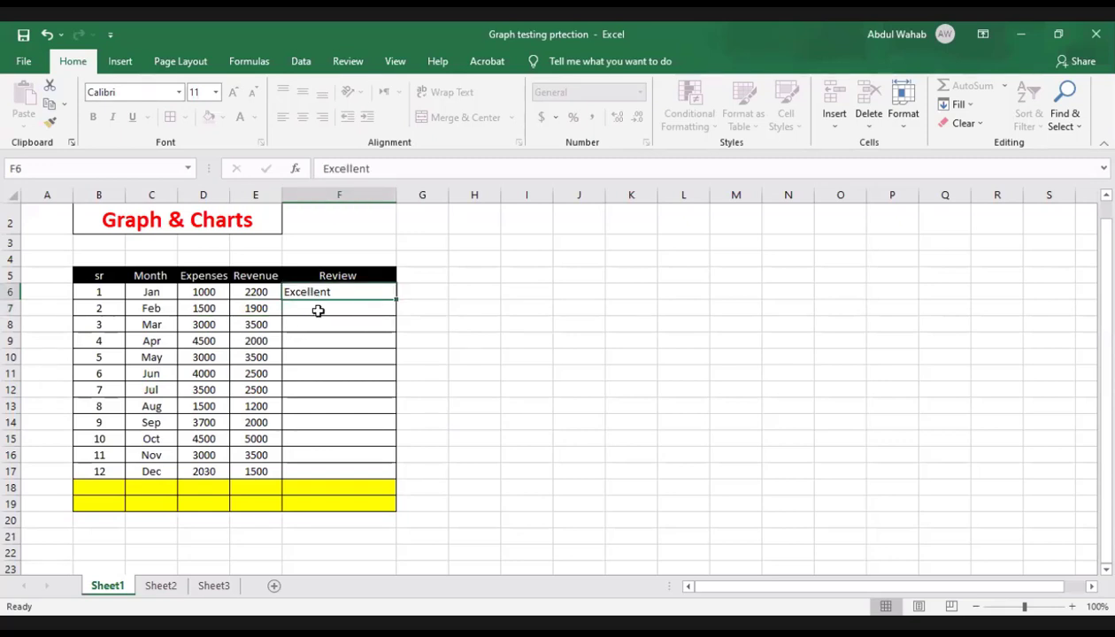
# Step: Enter "good" as the February review in F7
pyautogui.click(318, 311)
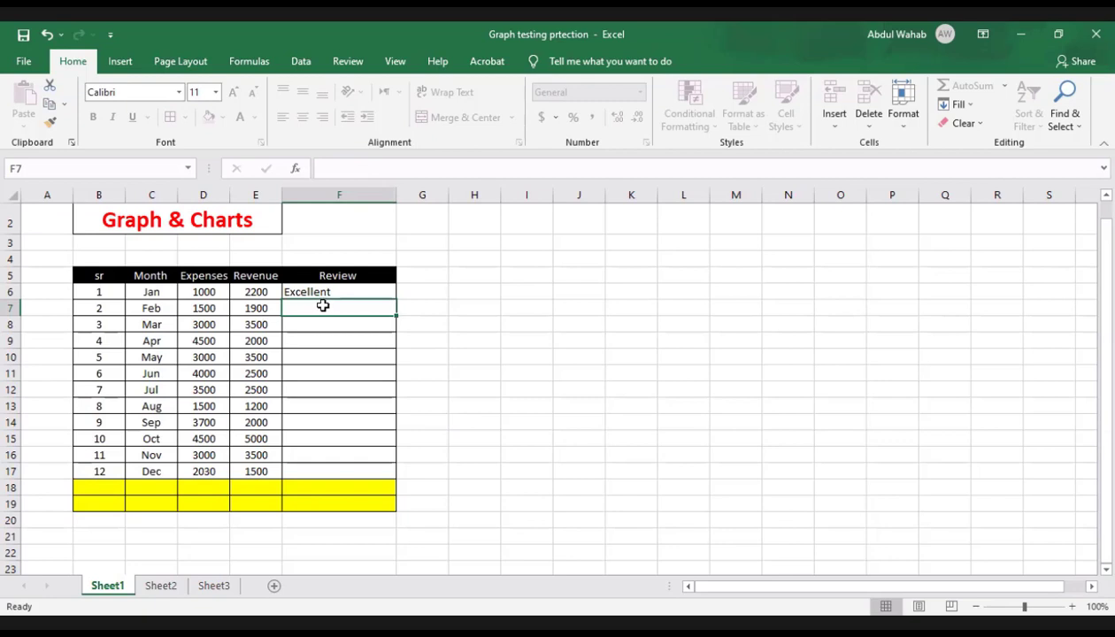
pyautogui.write('good')
pyautogui.press('Return')
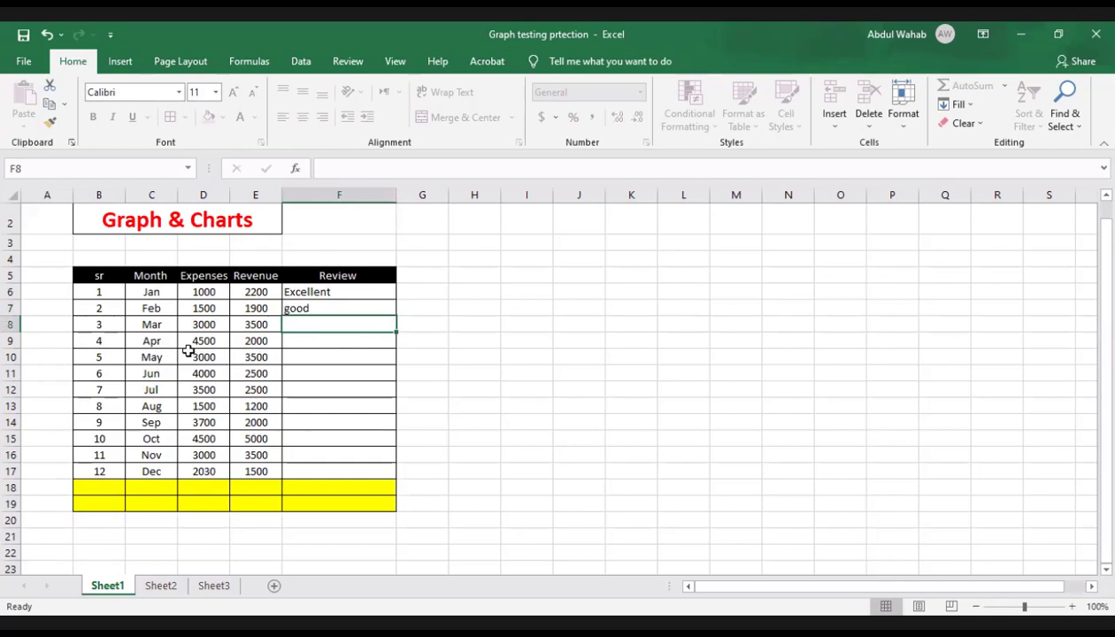
# Step: Enter "need hard work" as the April review in F9
pyautogui.click(324, 344)
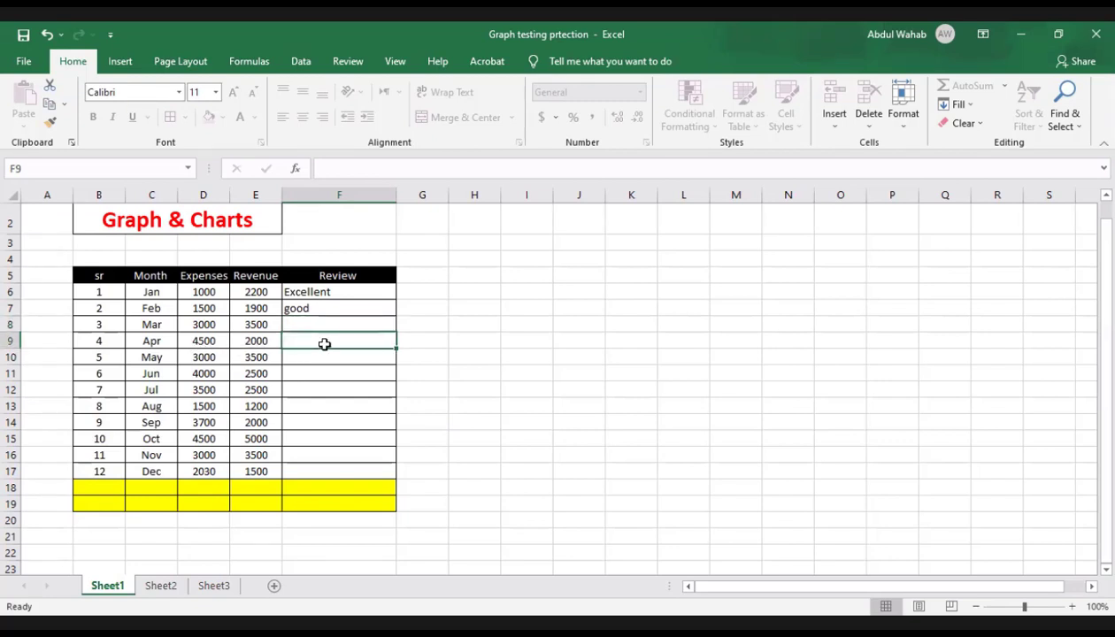
pyautogui.write('need')
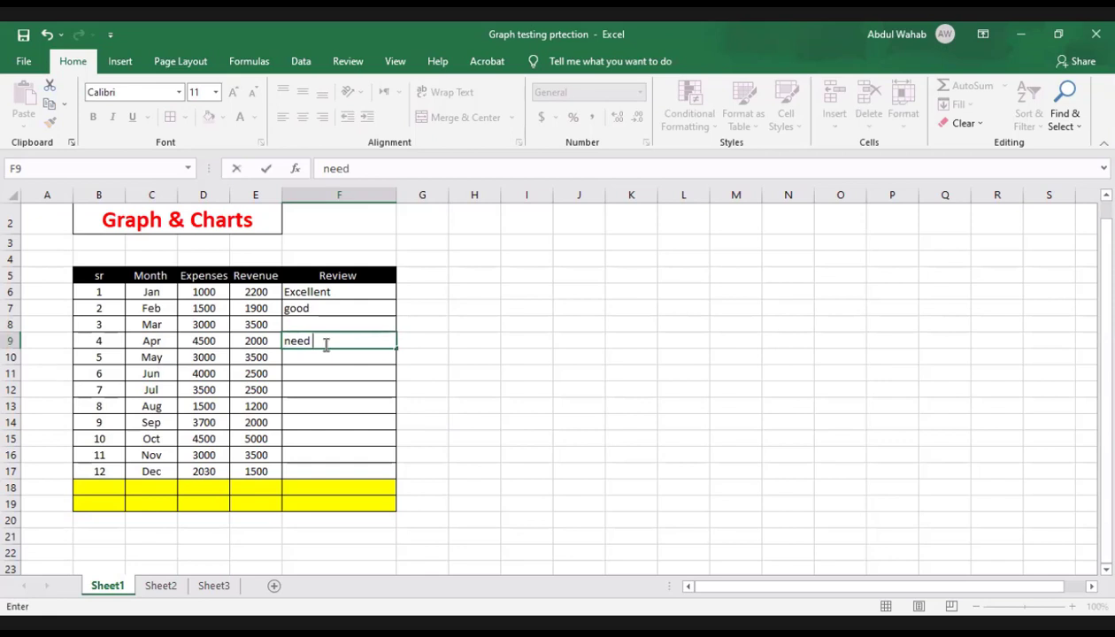
pyautogui.write(' hard work')
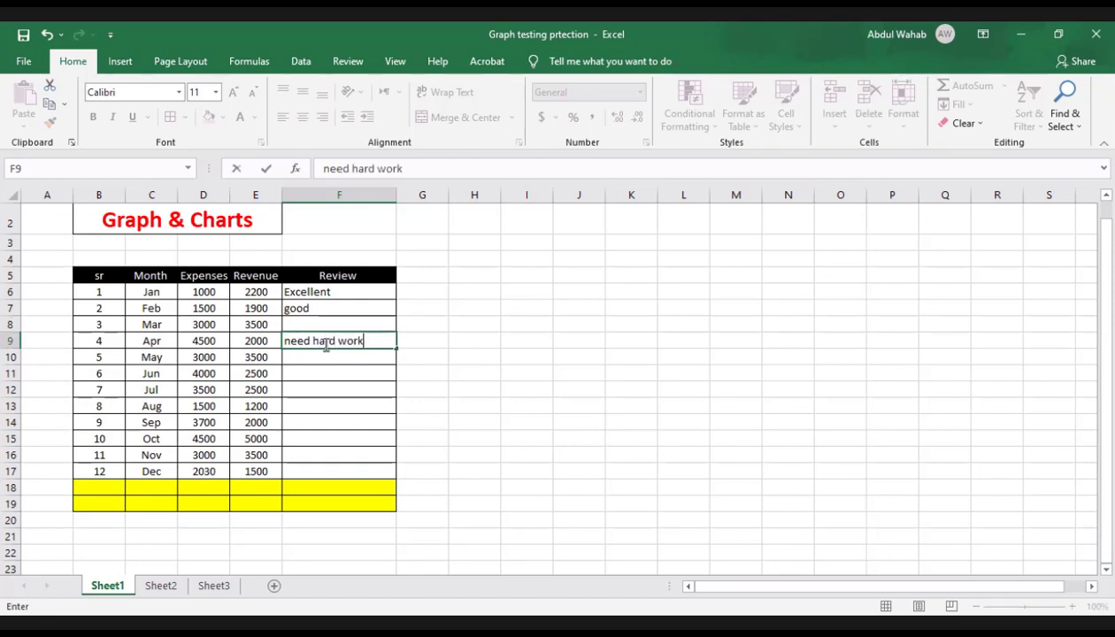
pyautogui.click(361, 435)
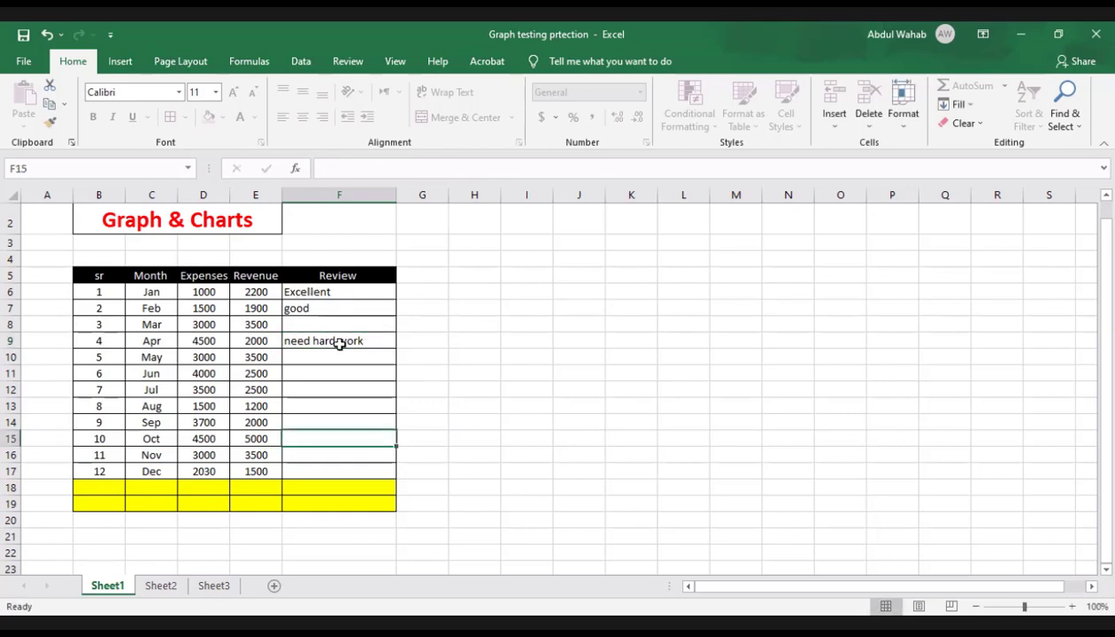
# Step: Select the Month, Expenses and Revenue data in C6:E17
pyautogui.click(283, 469)
pyautogui.click(156, 422)
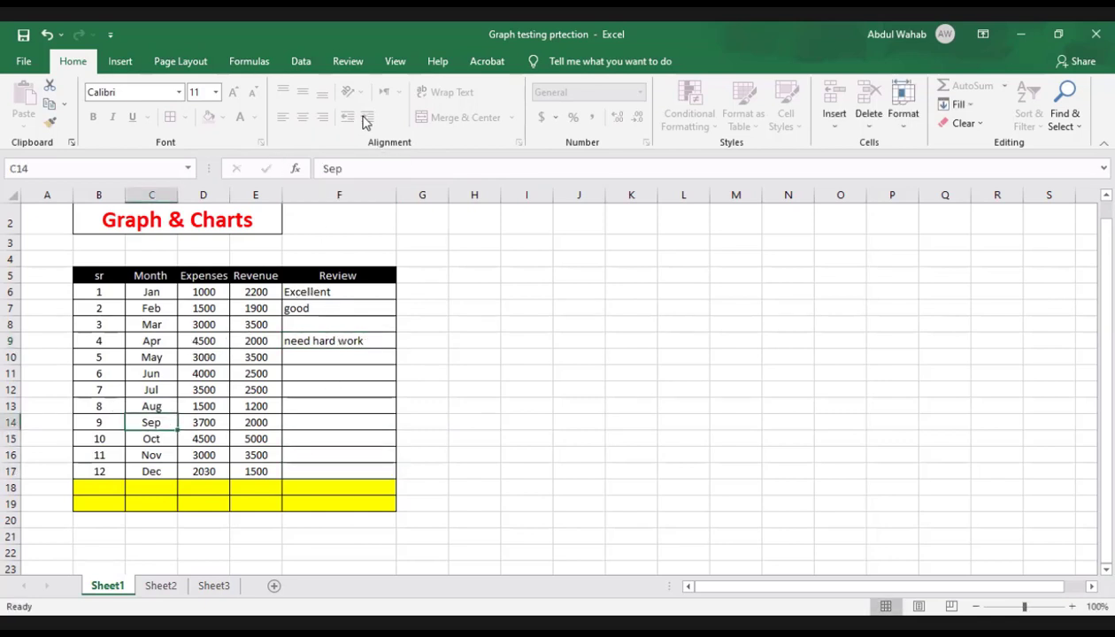
pyautogui.click(350, 66)
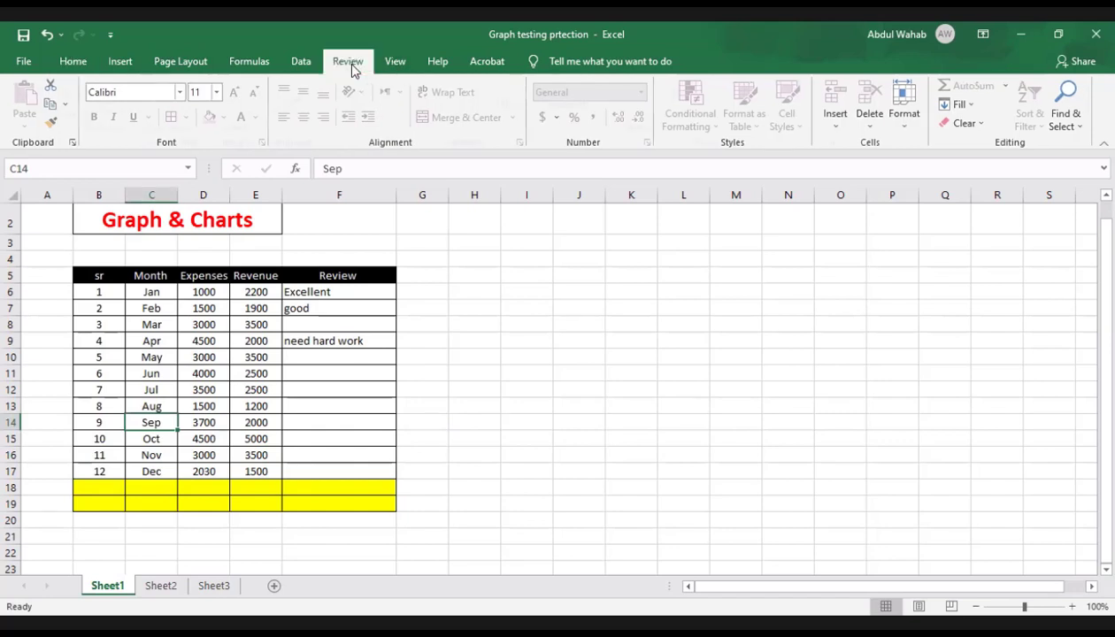
pyautogui.click(147, 289)
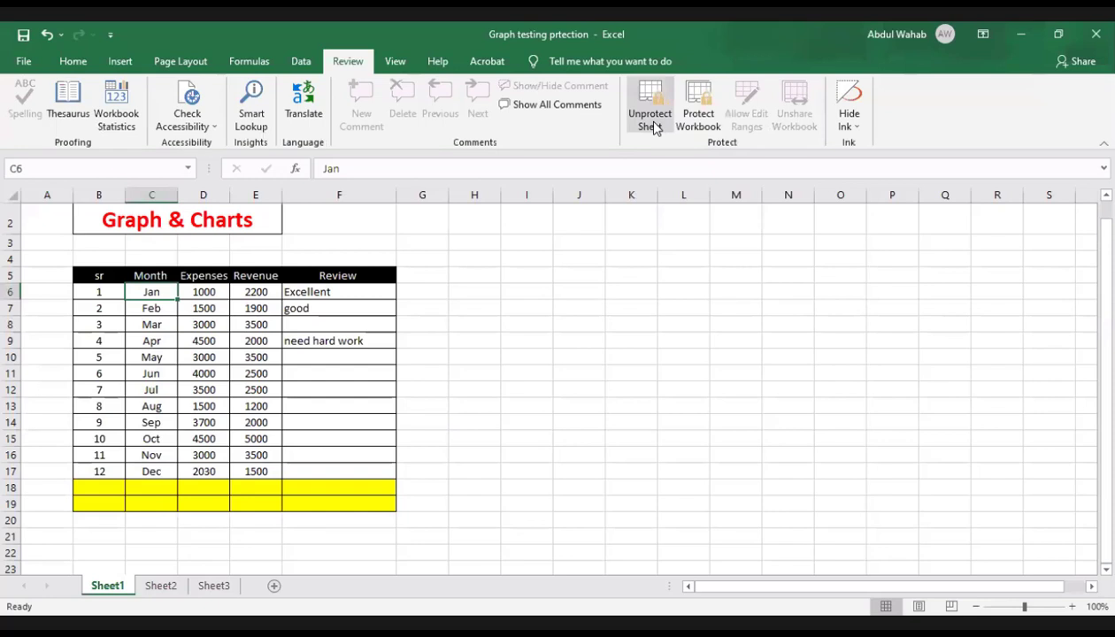
pyautogui.hotkey('shift', 'Right')
pyautogui.hotkey('shift', 'Right')
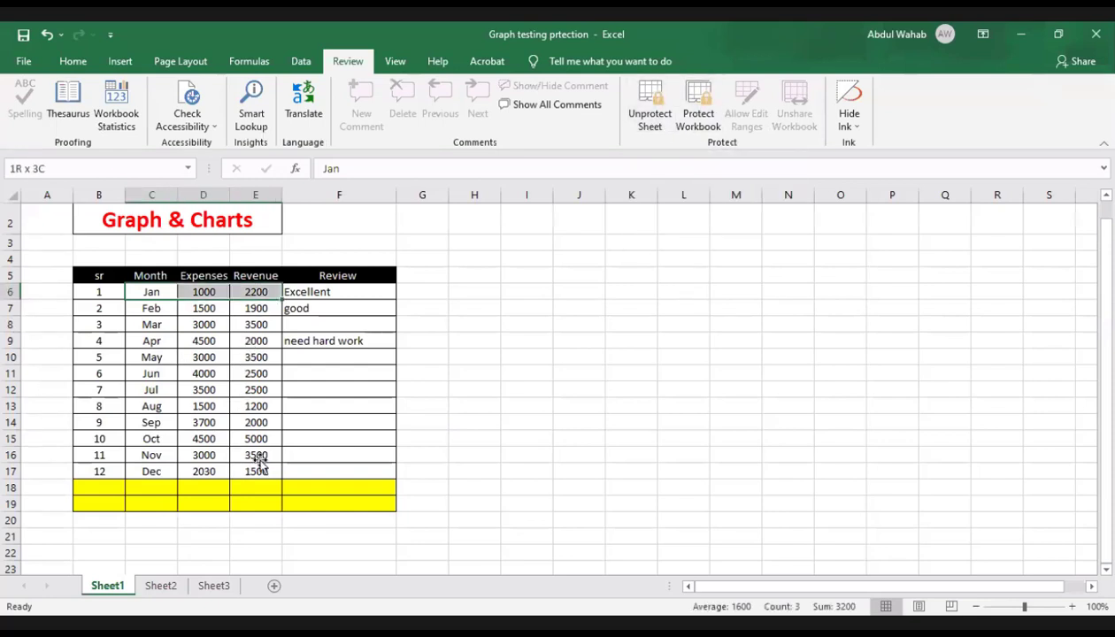
pyautogui.hotkey('shift', 'Down')
pyautogui.hotkey('shift', 'Down')
pyautogui.hotkey('shift', 'Down')
pyautogui.hotkey('shift', 'Down')
pyautogui.hotkey('shift', 'Down')
pyautogui.hotkey('shift', 'Down')
pyautogui.hotkey('shift', 'Down')
pyautogui.hotkey('shift', 'Down')
pyautogui.hotkey('shift', 'Down')
pyautogui.hotkey('shift', 'Down')
pyautogui.hotkey('shift', 'Down')
pyautogui.click(256, 316)
pyautogui.hotkey('shift', 'Down')
pyautogui.hotkey('shift', 'Down')
pyautogui.hotkey('shift', 'Down')
pyautogui.hotkey('shift', 'Down')
pyautogui.hotkey('shift', 'Down')
pyautogui.hotkey('shift', 'Down')
pyautogui.hotkey('shift', 'Down')
pyautogui.hotkey('shift', 'Down')
pyautogui.hotkey('shift', 'Down')
pyautogui.hotkey('shift', 'Down')
pyautogui.hotkey('shift', 'Down')
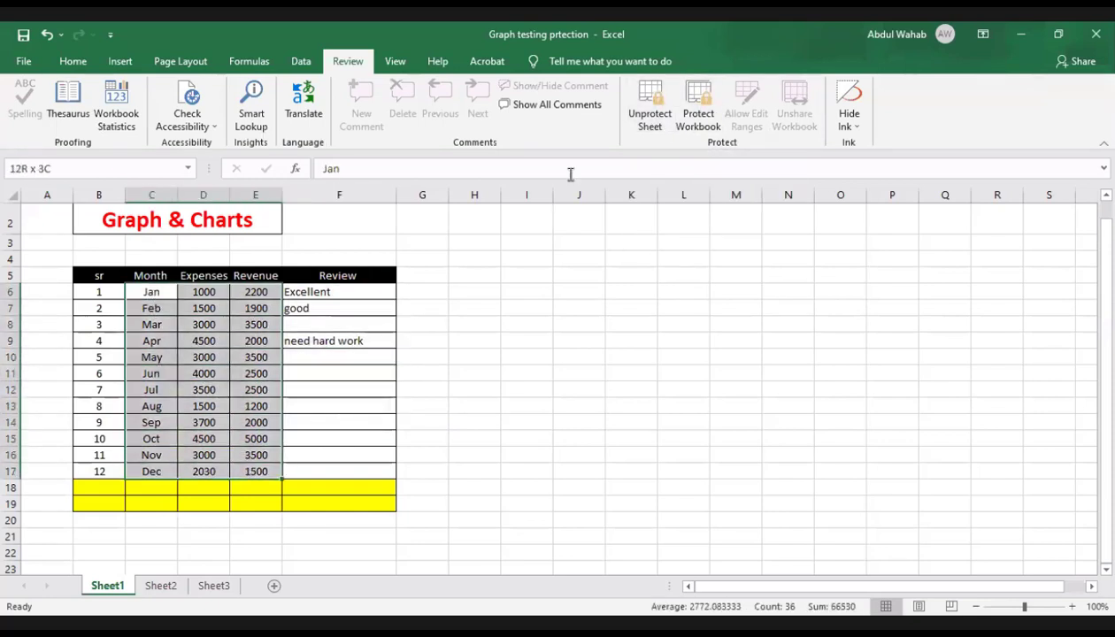
# Step: Unprotect the sheet by entering its protection password
pyautogui.click(646, 123)
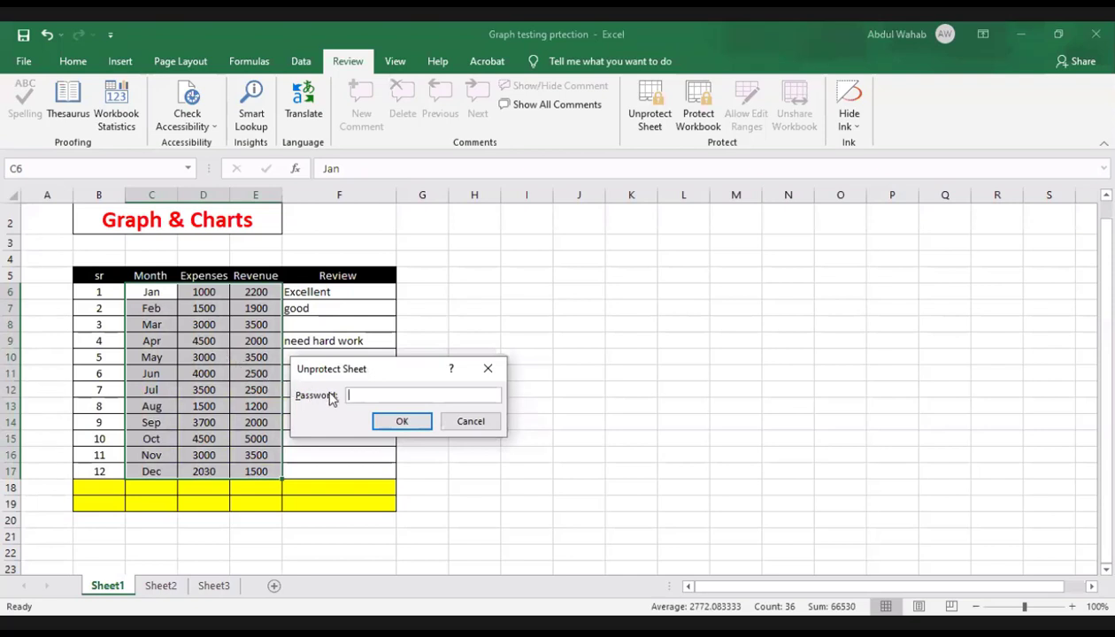
pyautogui.write('123')
pyautogui.click(402, 422)
# Step: Change the January revenue in E6 to 22000
pyautogui.click(228, 360)
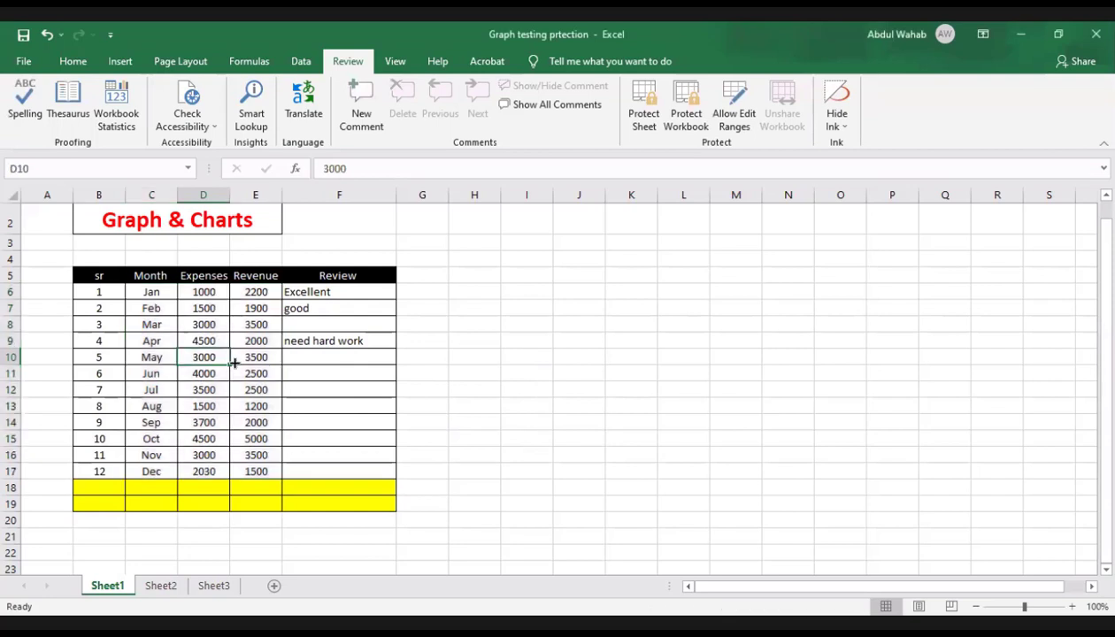
pyautogui.doubleClick(258, 292)
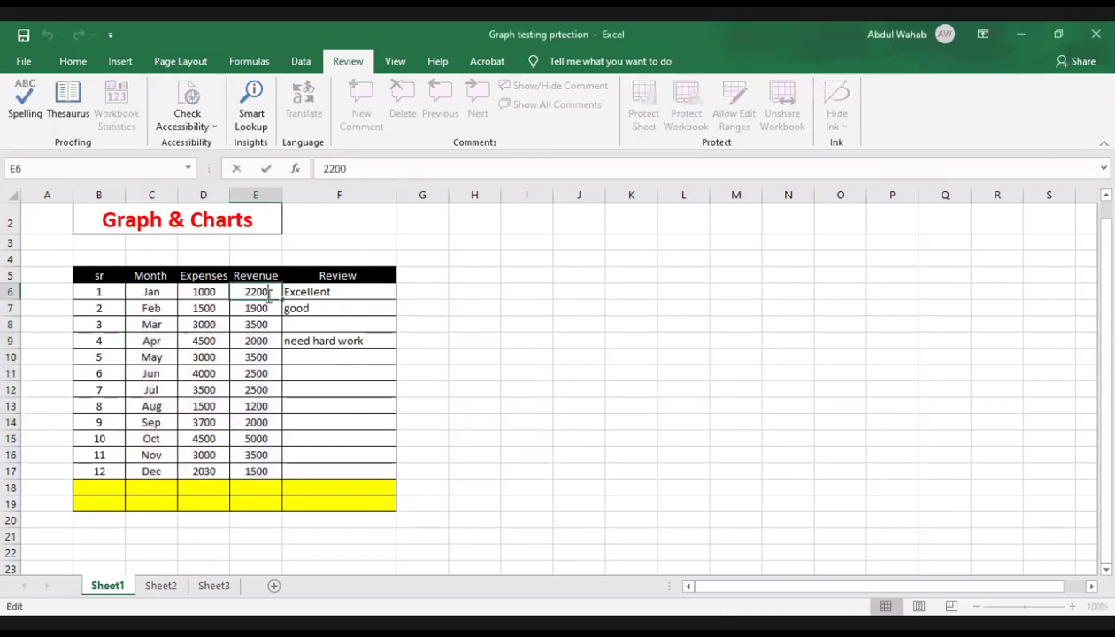
pyautogui.write('0')
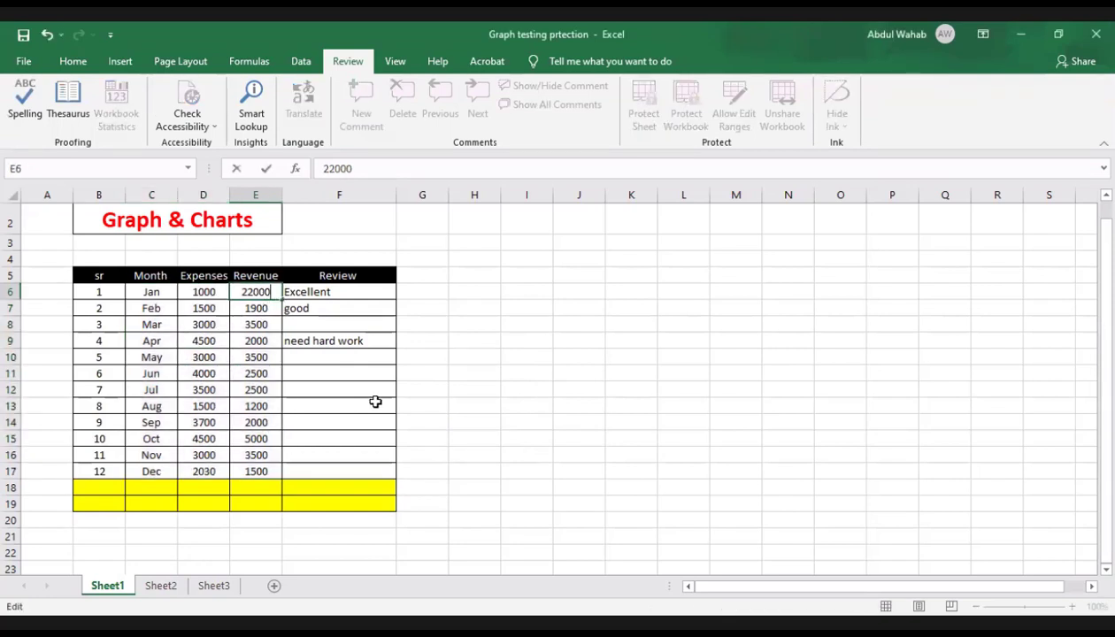
pyautogui.click(434, 387)
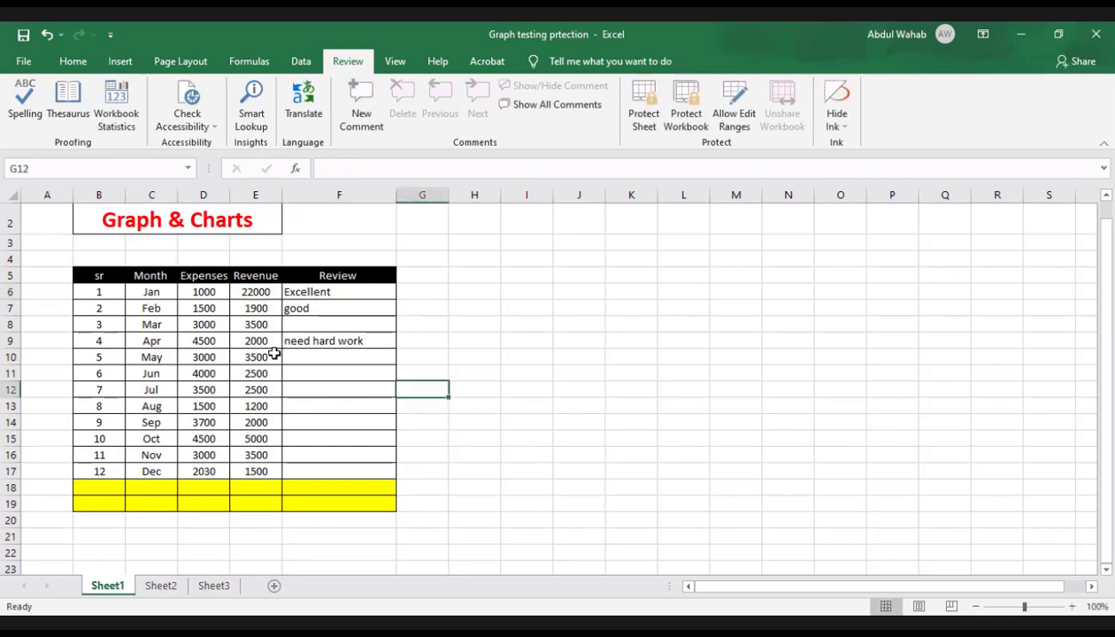
# Step: Set the January revenue in E6 back to 2200
pyautogui.click(266, 292)
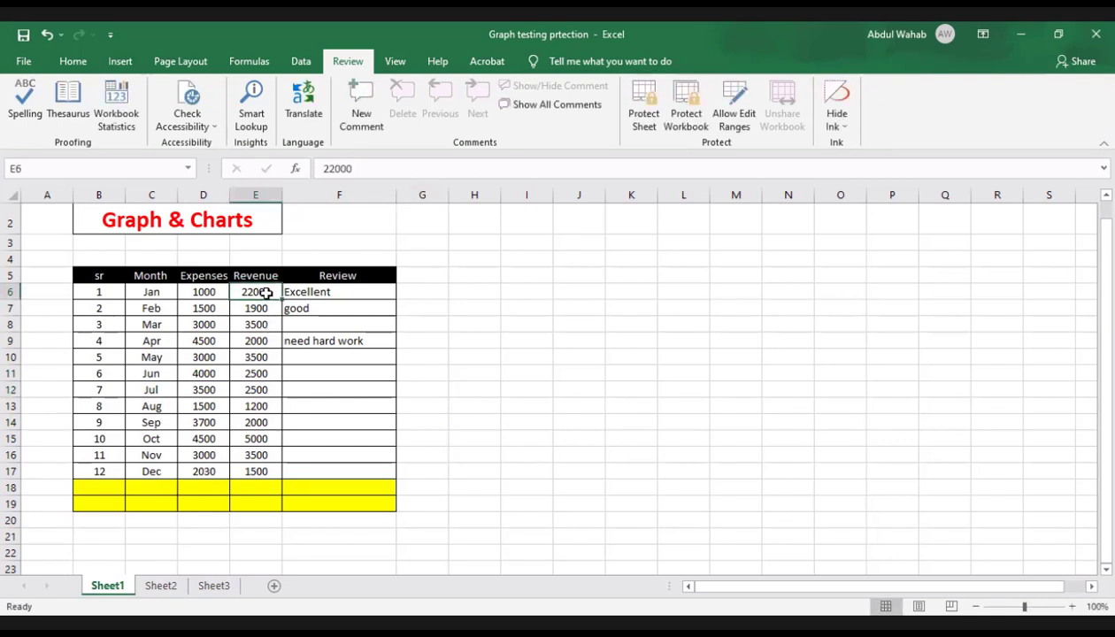
pyautogui.doubleClick(265, 292)
pyautogui.press('BackSpace')
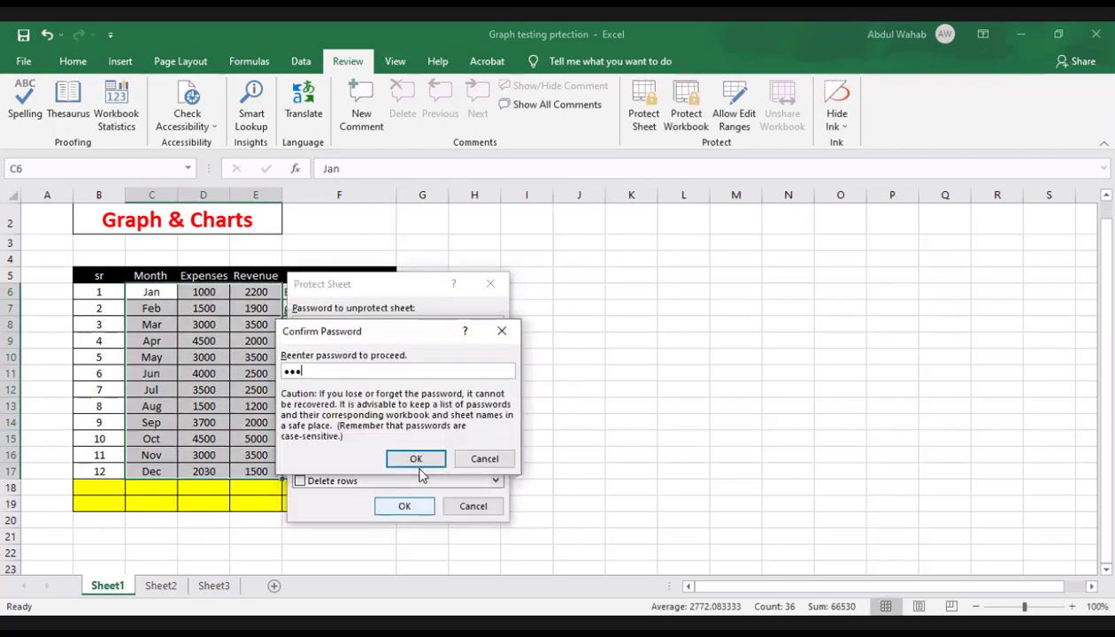
pyautogui.click(417, 457)
pyautogui.click(537, 347)
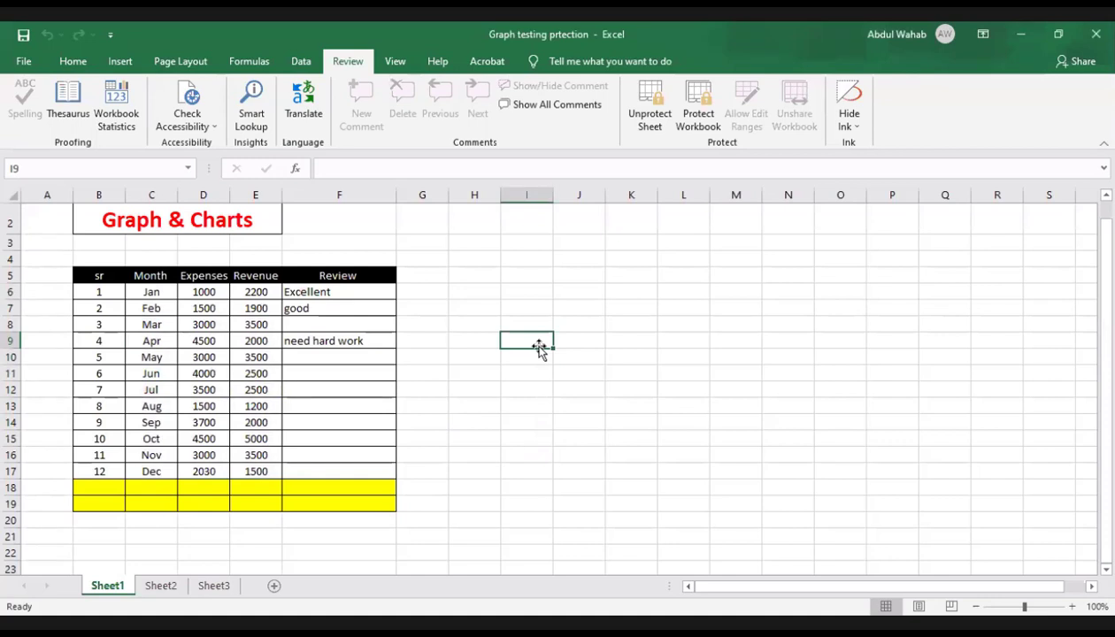
pyautogui.click(311, 404)
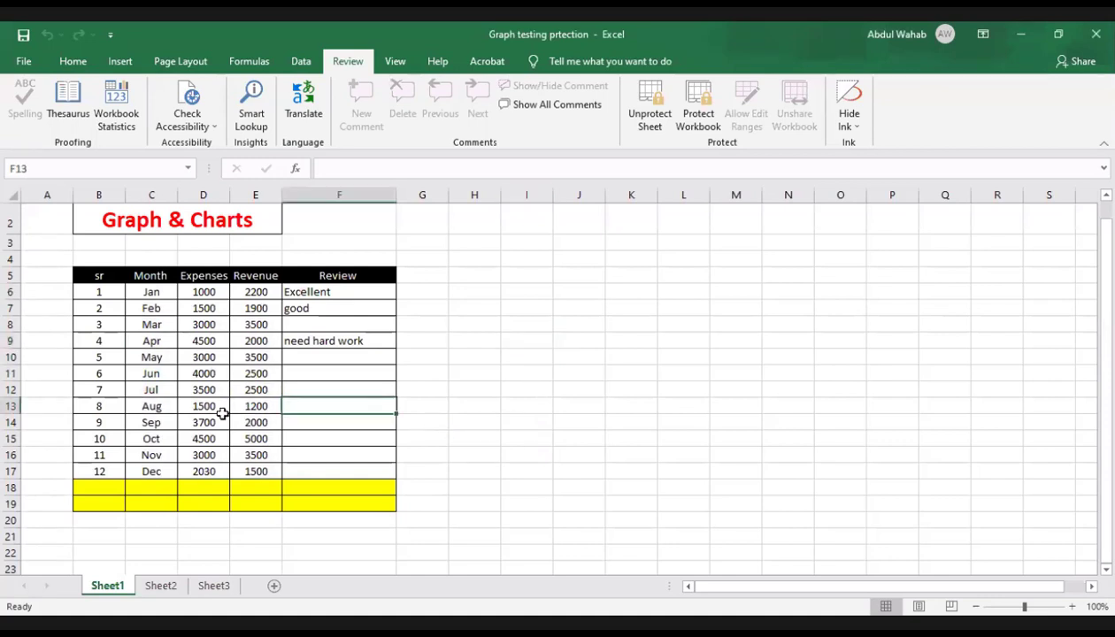
pyautogui.click(219, 420)
pyautogui.click(129, 390)
pyautogui.click(169, 341)
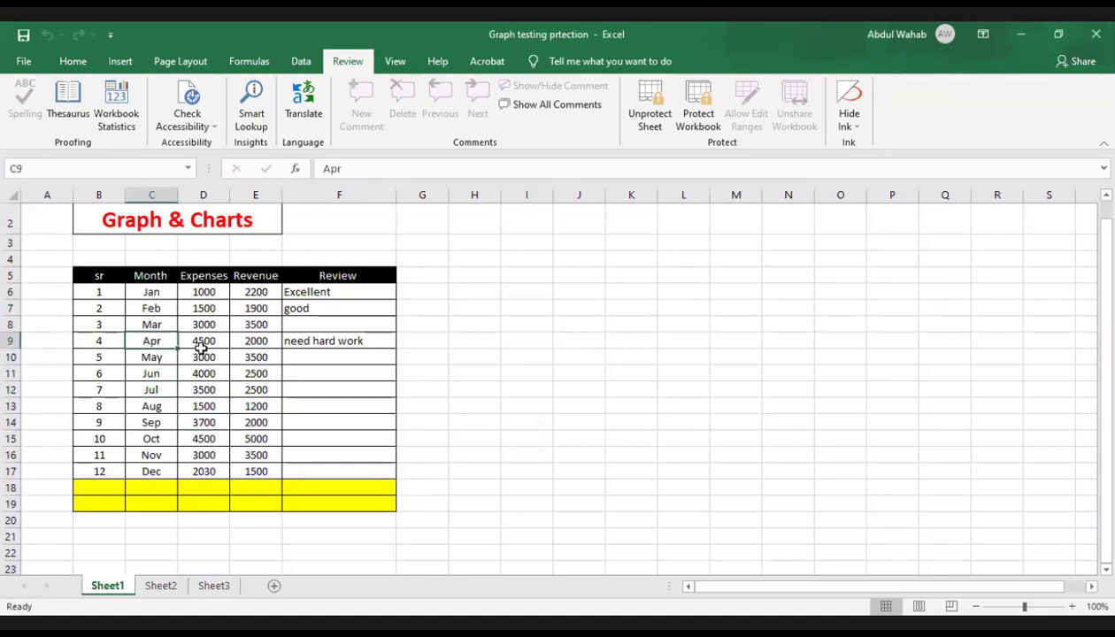
pyautogui.click(200, 345)
pyautogui.click(244, 375)
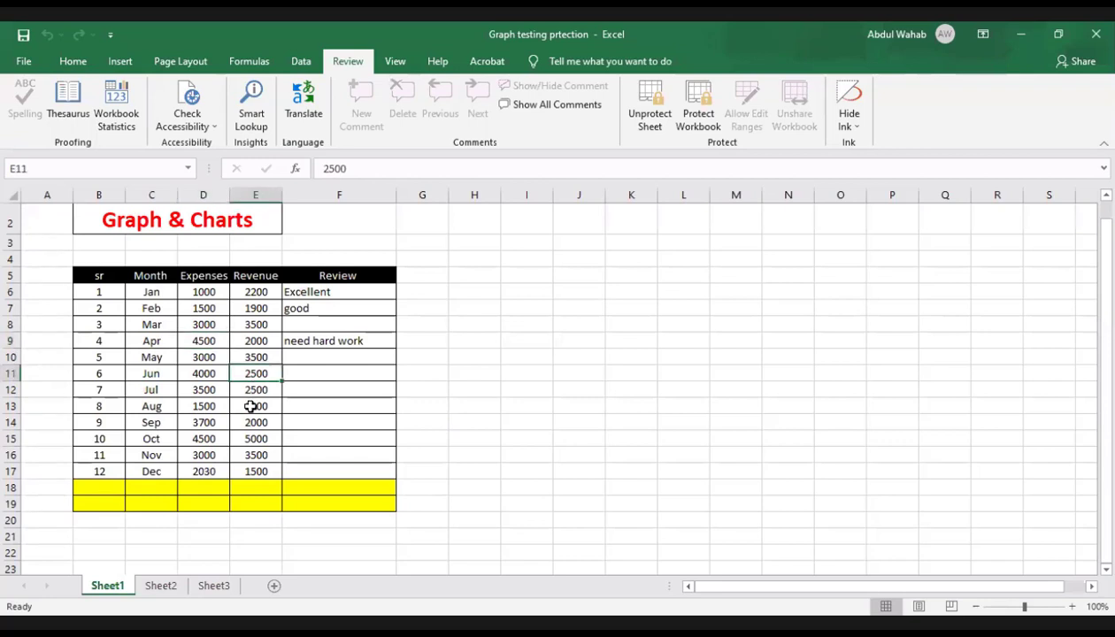
pyautogui.click(251, 407)
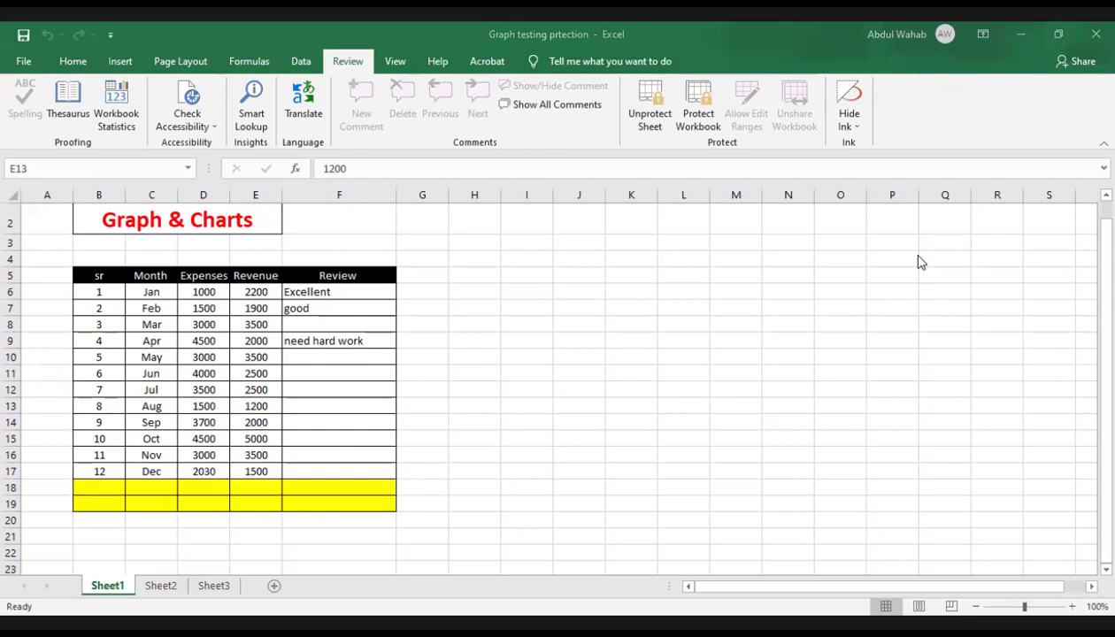
# Step: Close and reopen the workbook and try to delete the August revenue from the locked cell E13
pyautogui.click(1104, 33)
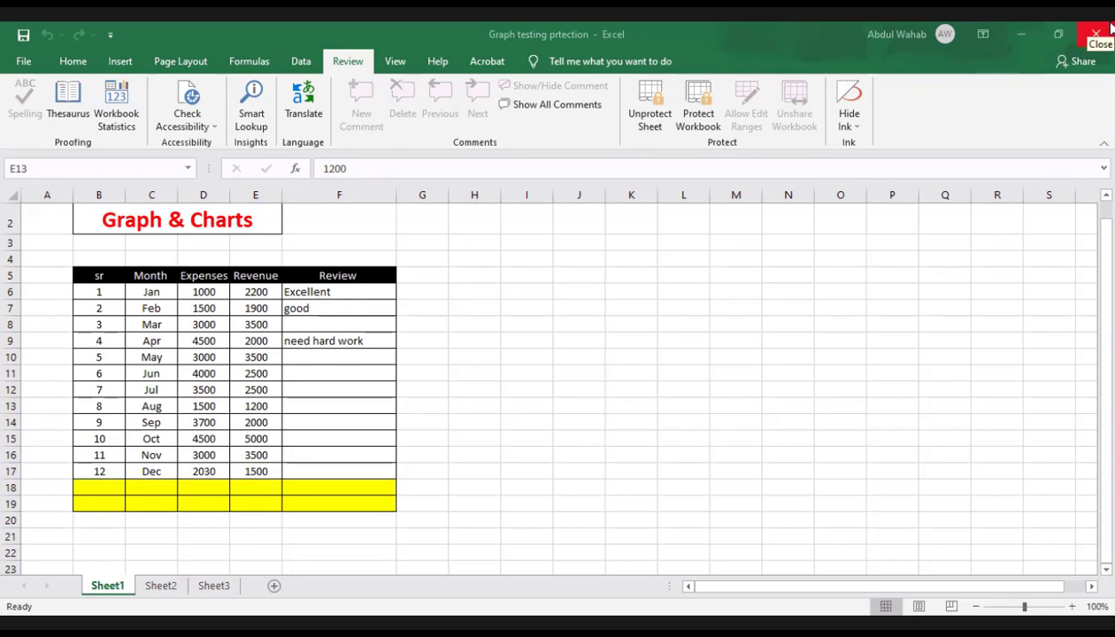
pyautogui.click(489, 348)
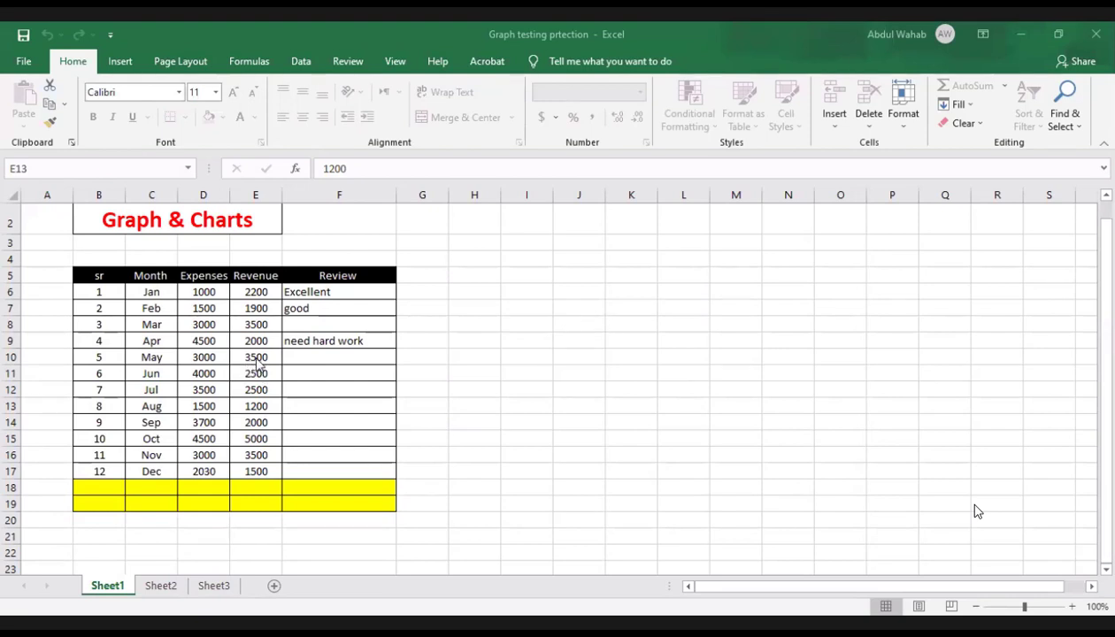
pyautogui.press('Delete')
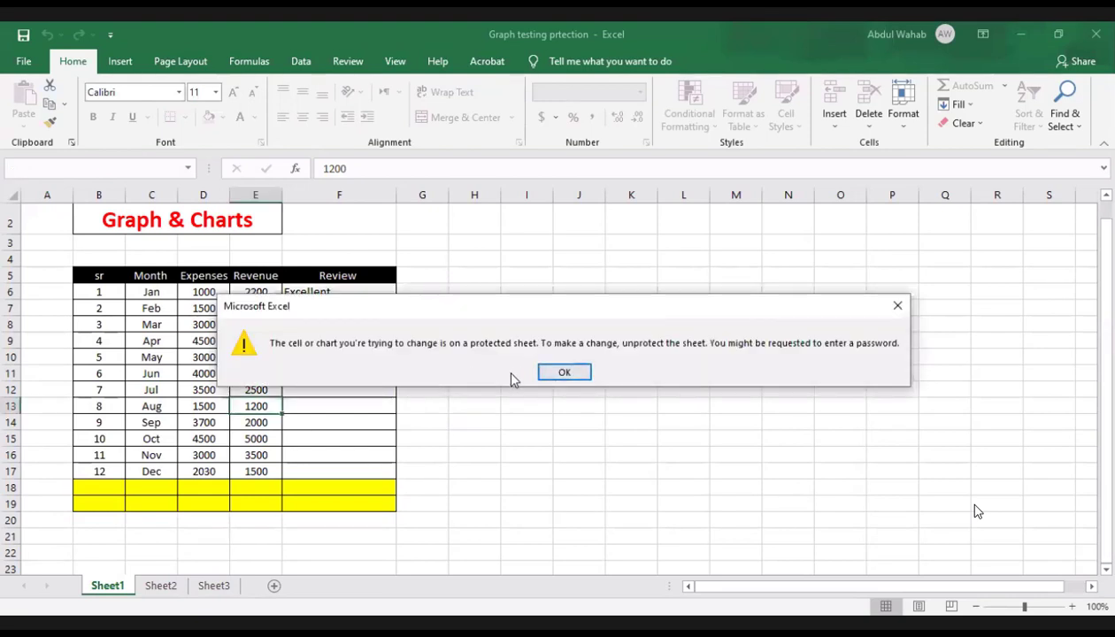
pyautogui.click(577, 372)
# Step: Try to delete the April revenue from the locked cell E9
pyautogui.click(352, 345)
pyautogui.click(240, 345)
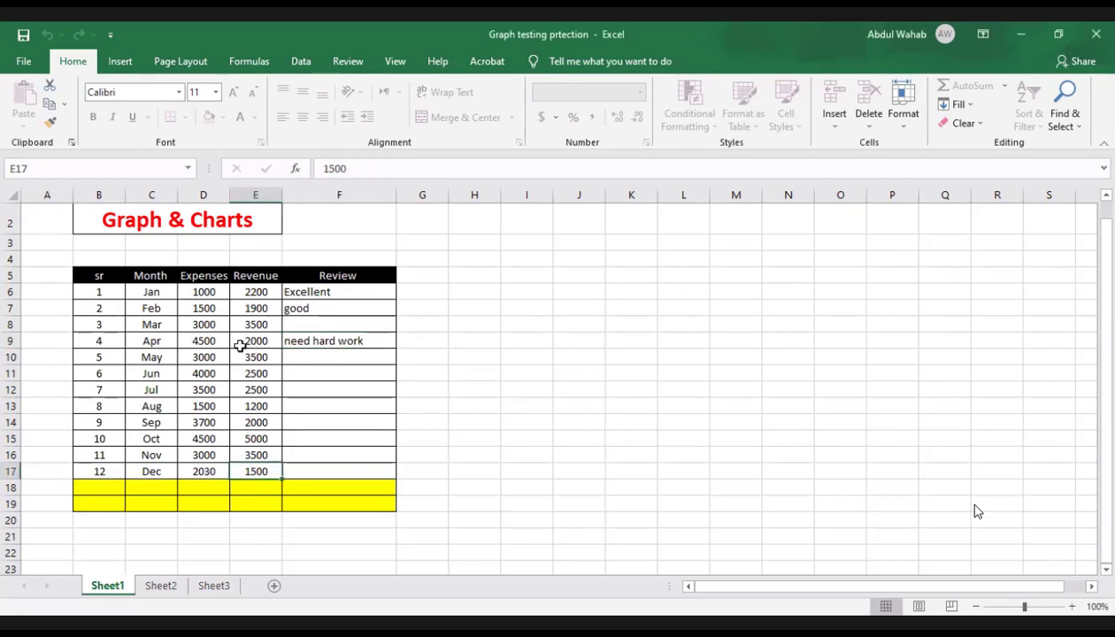
pyautogui.press('Delete')
pyautogui.click(555, 374)
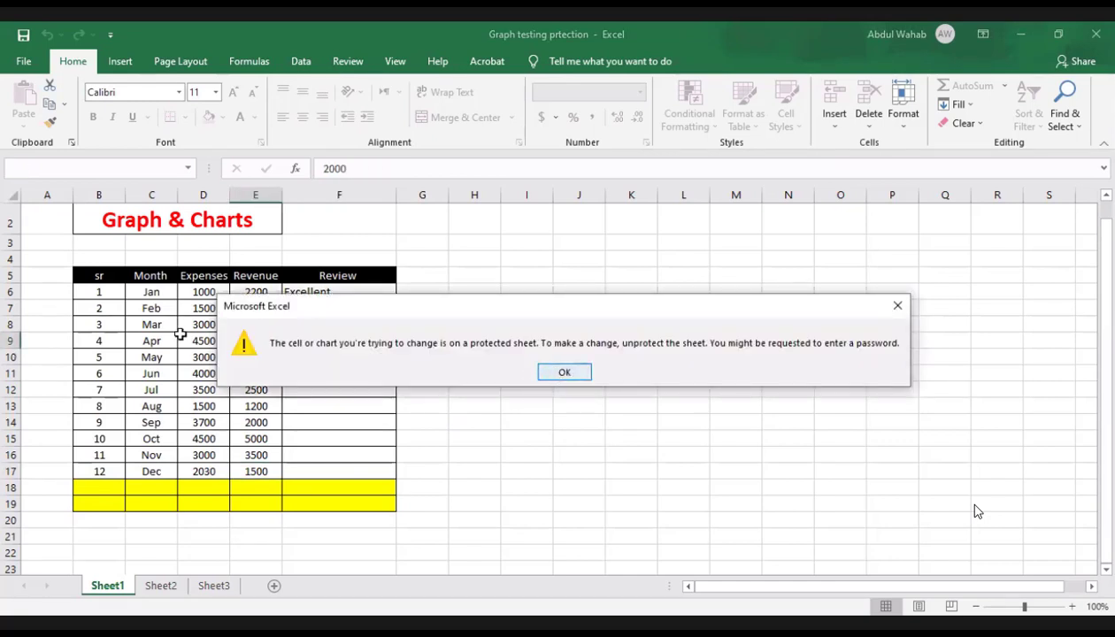
# Step: Try to edit the April expenses in the locked cell D9
pyautogui.doubleClick(183, 335)
pyautogui.click(182, 336)
pyautogui.doubleClick(185, 334)
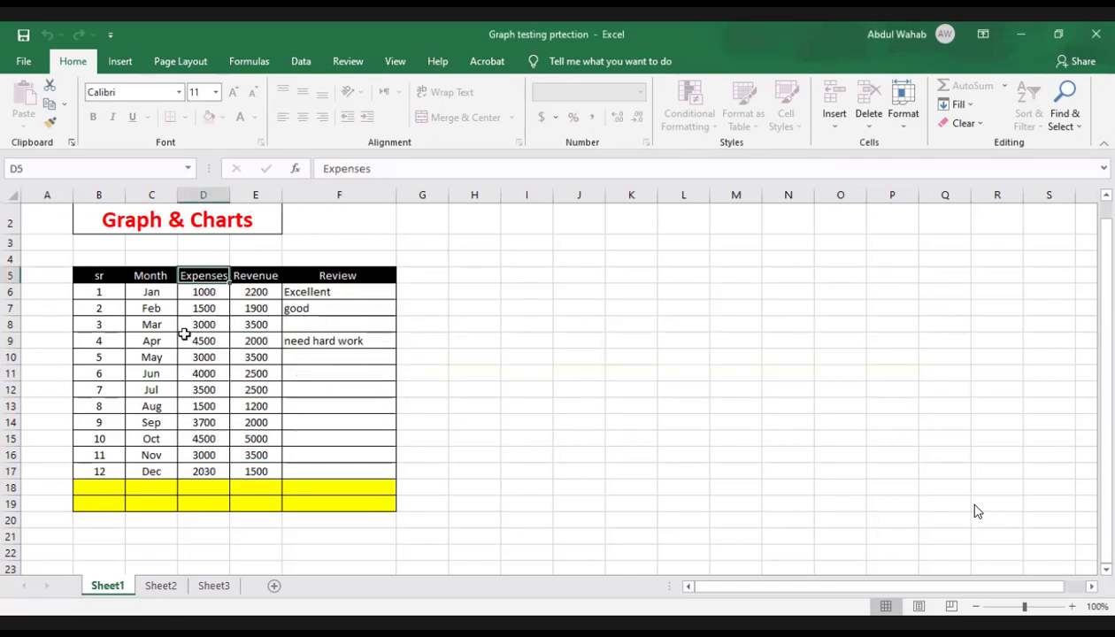
pyautogui.click(410, 383)
pyautogui.click(367, 370)
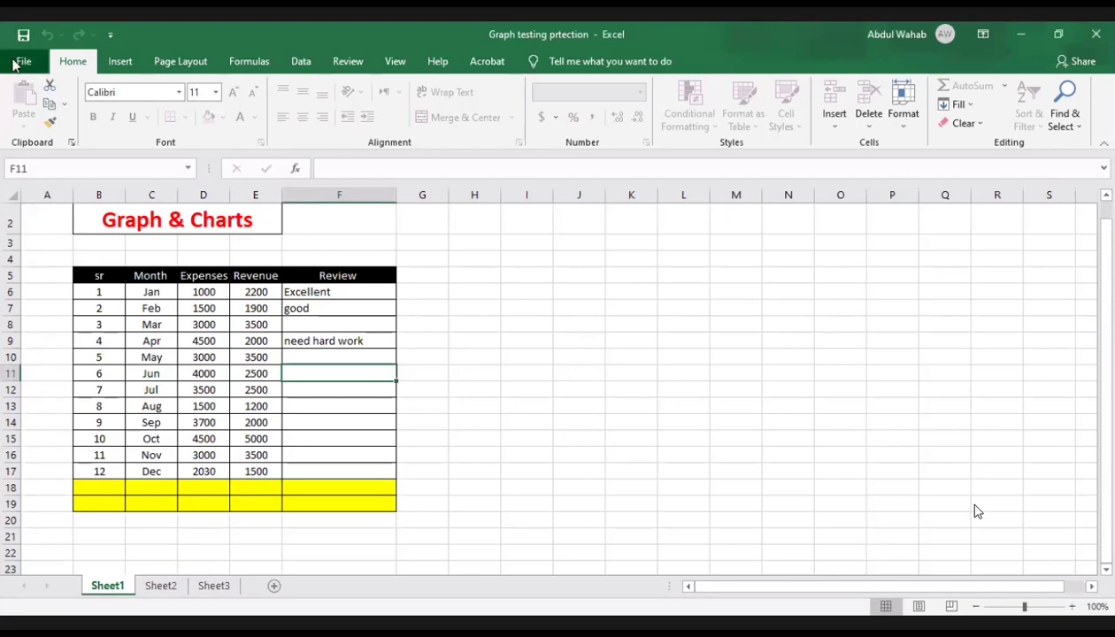
# Step: Start saving a copy of the workbook in the Excel lecture folder under the name Graph testing prtection 2
pyautogui.click(17, 62)
pyautogui.click(55, 282)
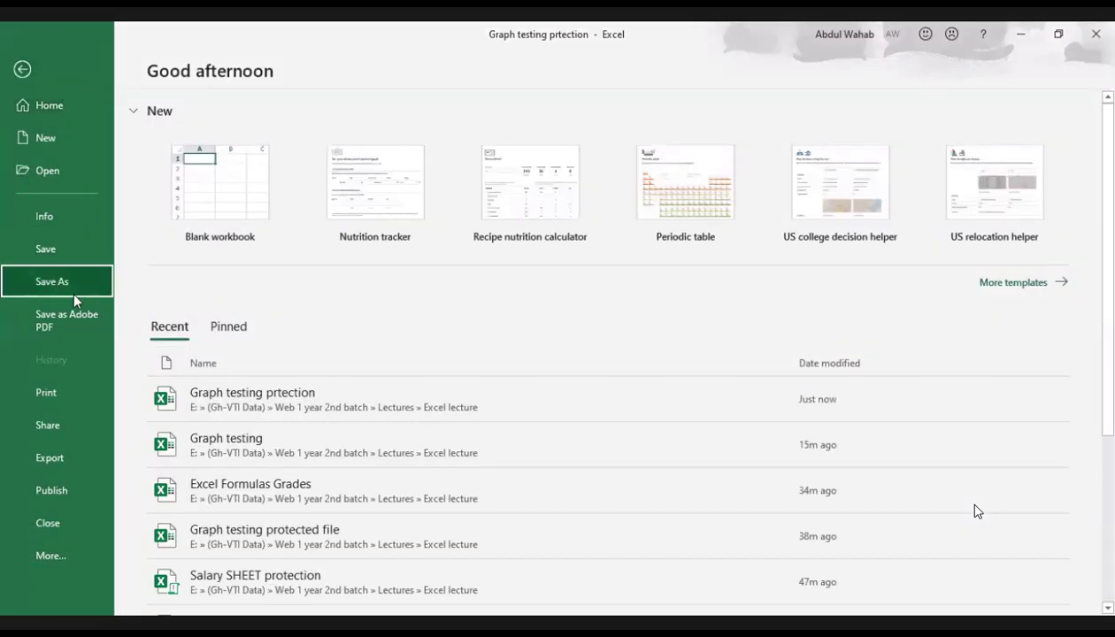
pyautogui.click(212, 343)
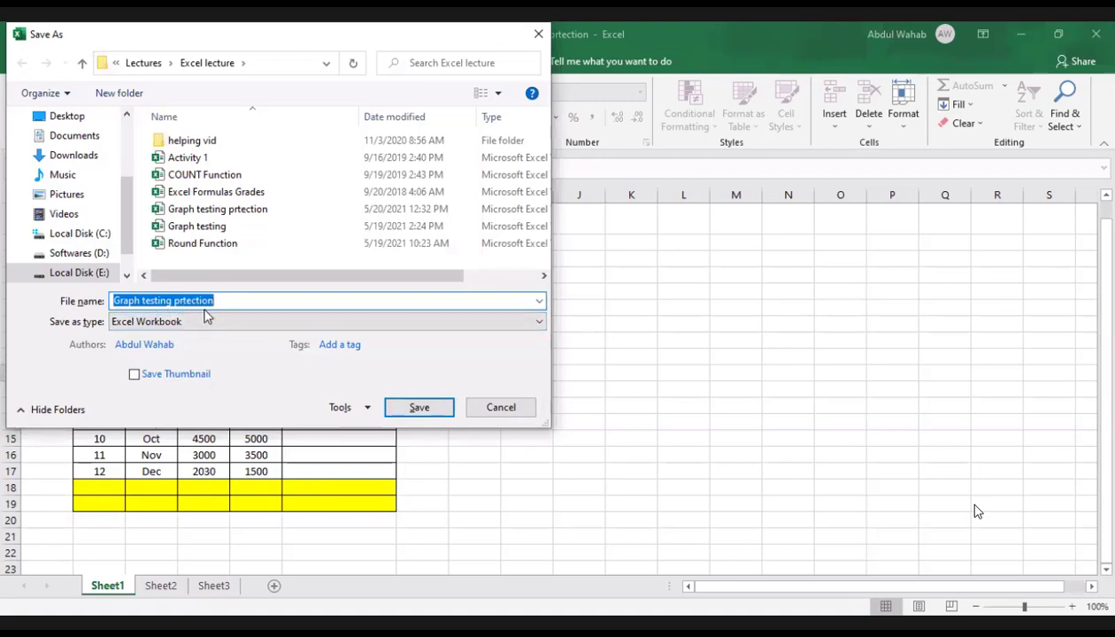
pyautogui.click(219, 302)
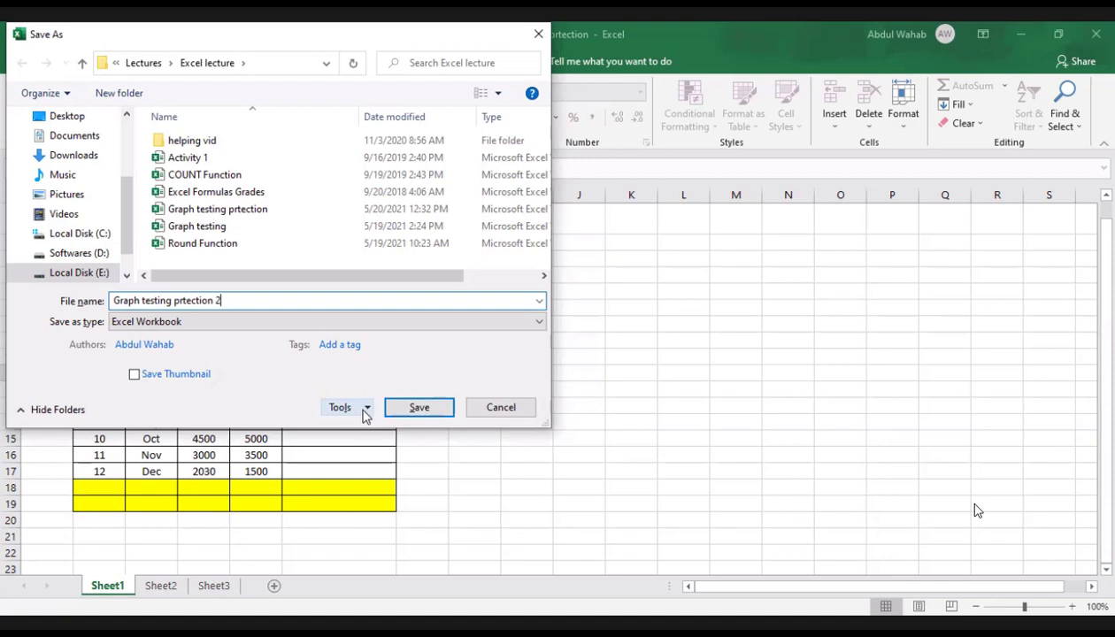
# Step: In the copy's general save options, enter a password to open and a password to modify
pyautogui.click(361, 413)
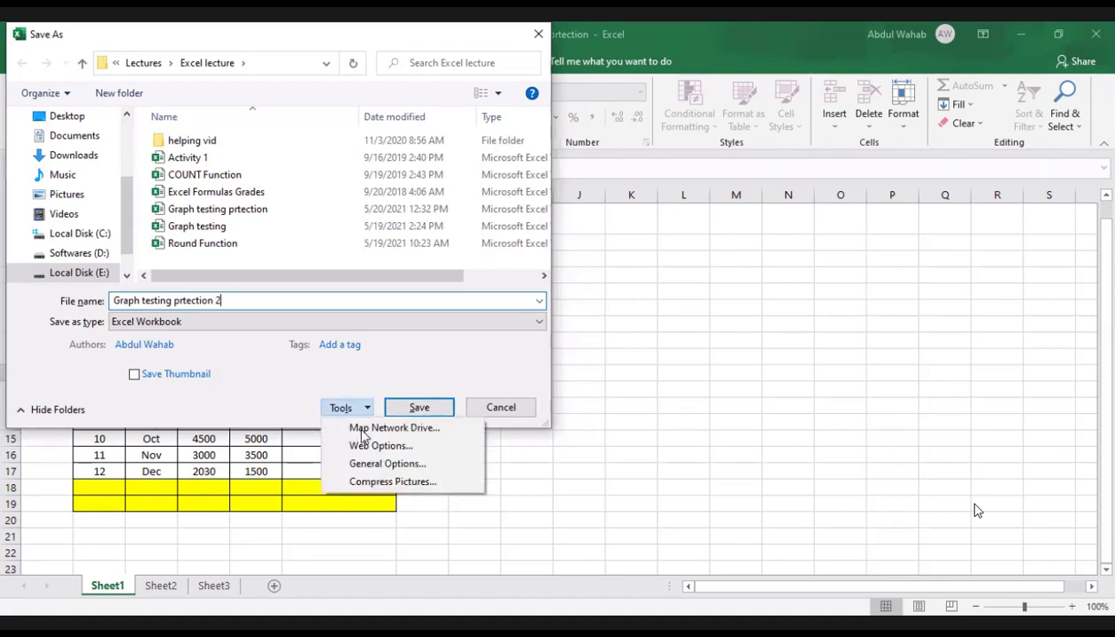
pyautogui.click(368, 467)
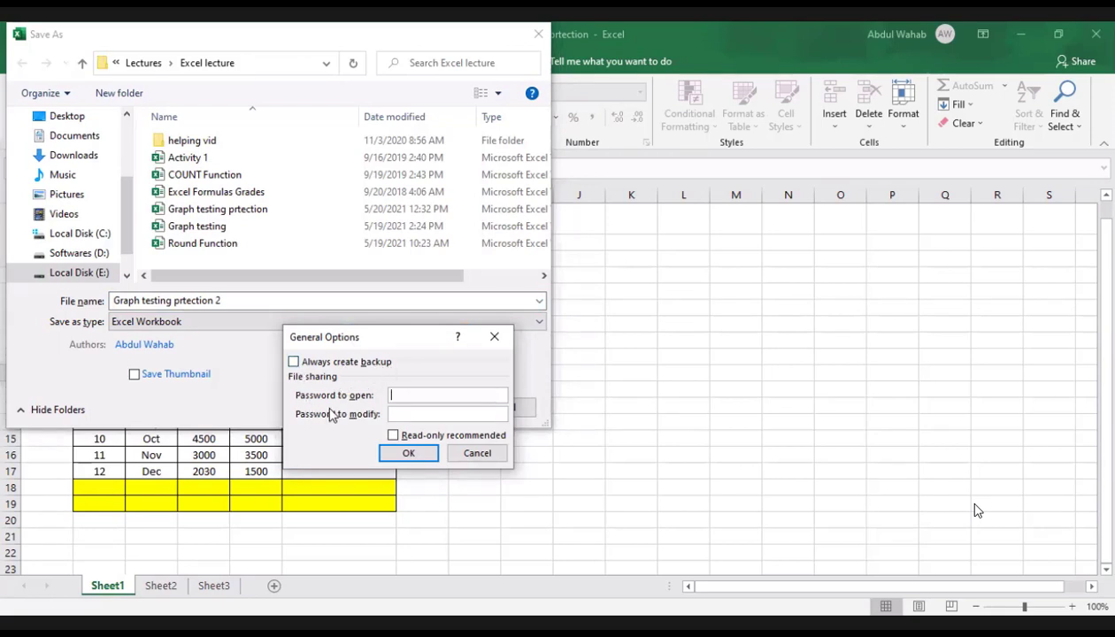
pyautogui.write('123')
pyautogui.click(405, 411)
pyautogui.write('123')
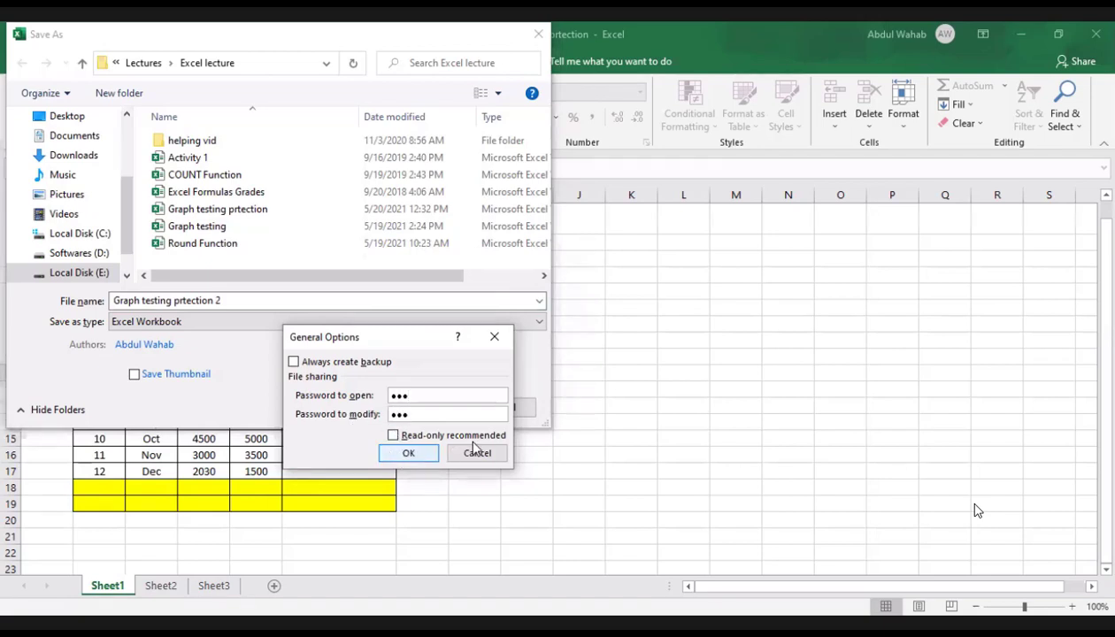
# Step: Confirm the password to open and the password to modify, and save the protected workbook copy
pyautogui.click(392, 455)
pyautogui.write('123')
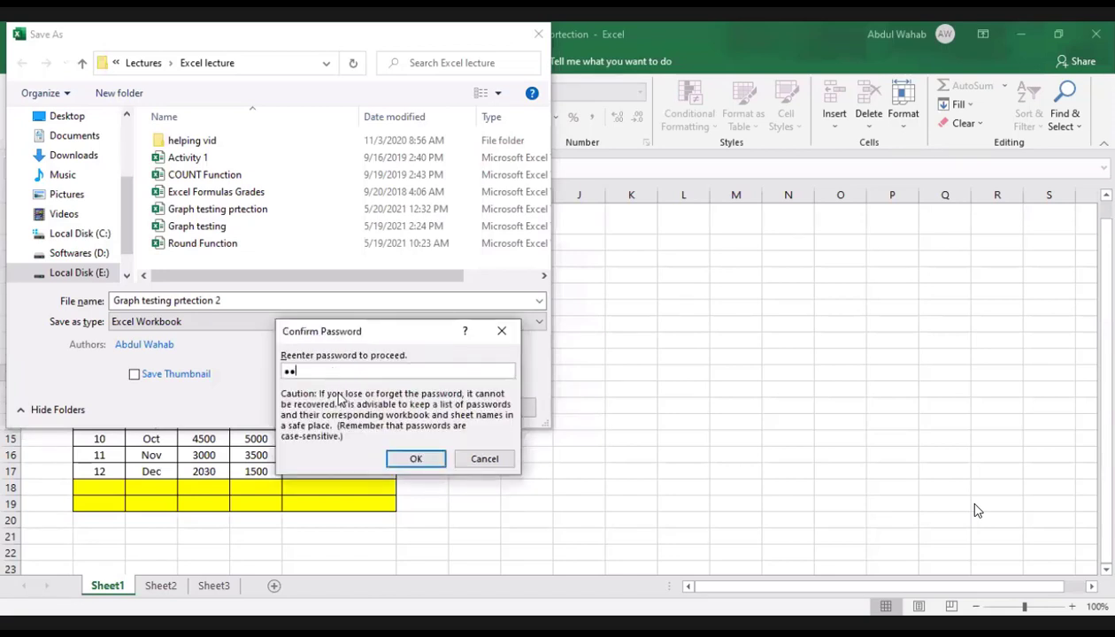
pyautogui.click(422, 460)
pyautogui.write('123')
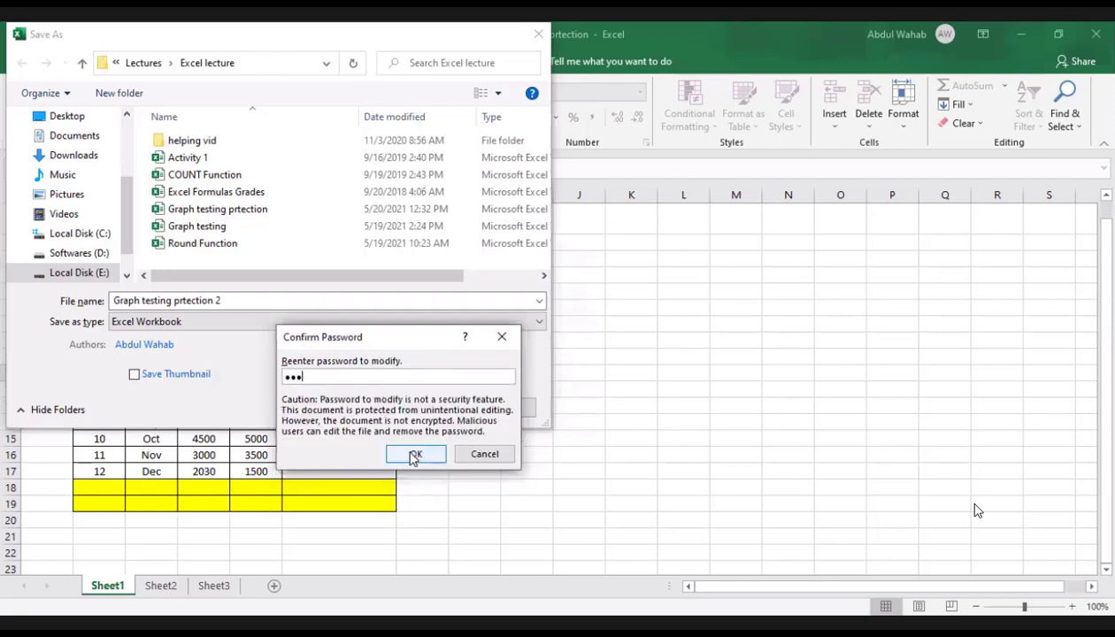
pyautogui.click(422, 459)
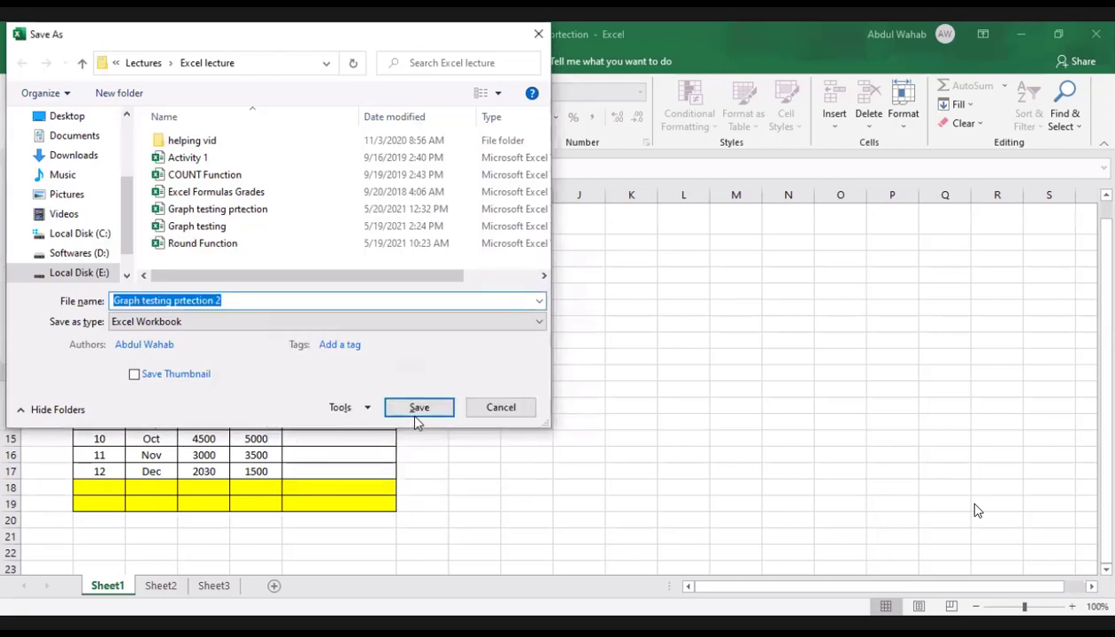
pyautogui.click(415, 409)
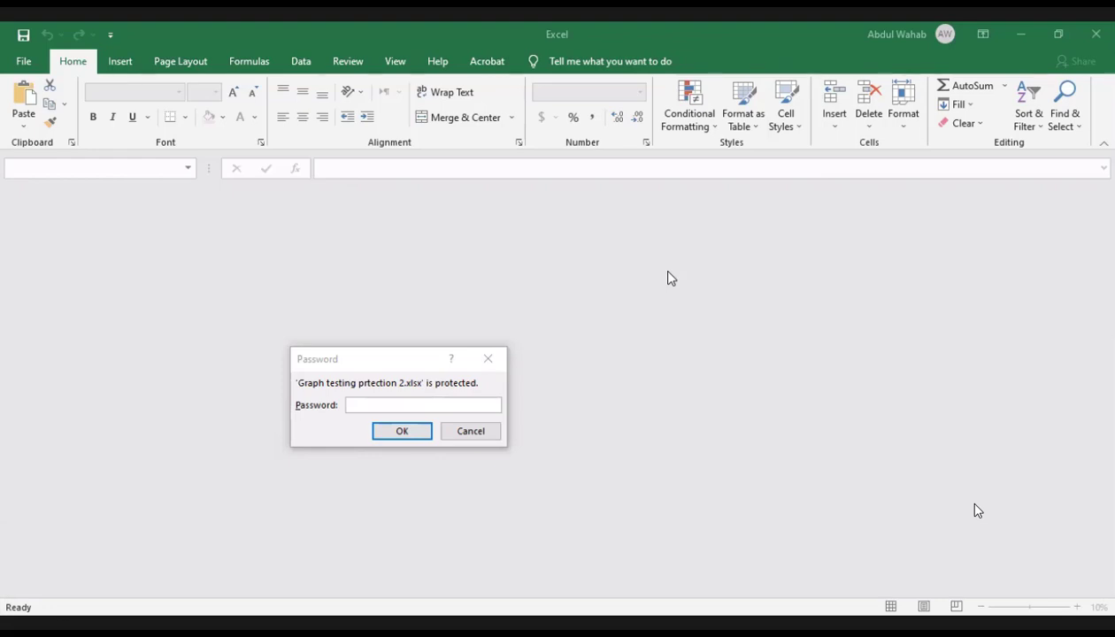
# Step: Try to open the protected workbook Graph testing prtection 2.xlsx by entering its opening password
pyautogui.click(423, 404)
pyautogui.write('123')
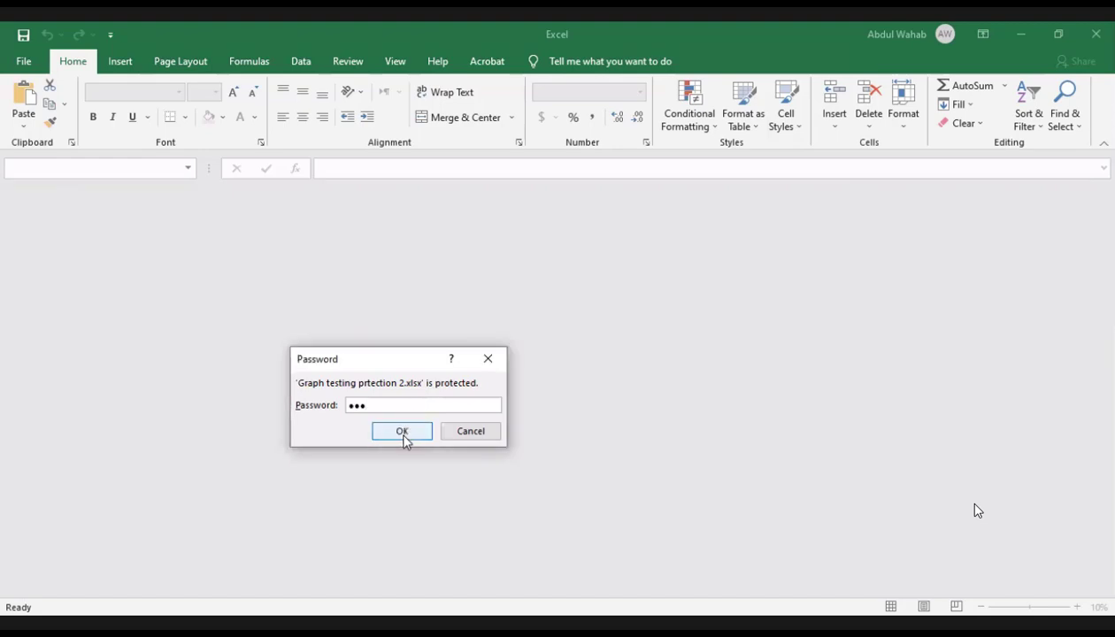
pyautogui.click(404, 437)
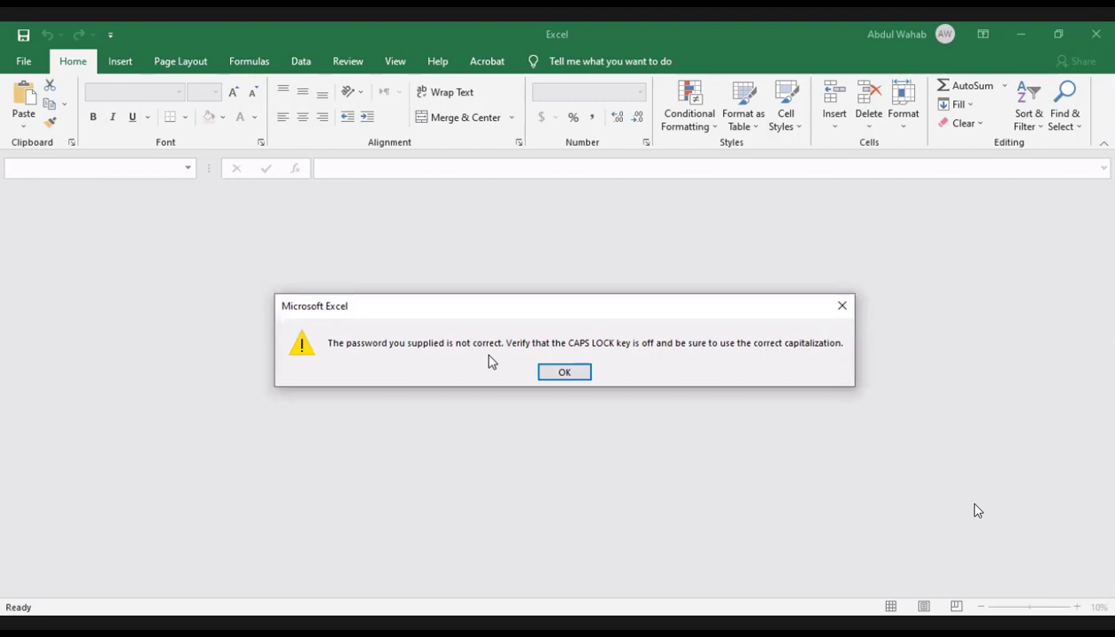
# Step: Reopen the recent workbook Graph testing prtection 2, entering its opening password and the password for write access
pyautogui.click(563, 373)
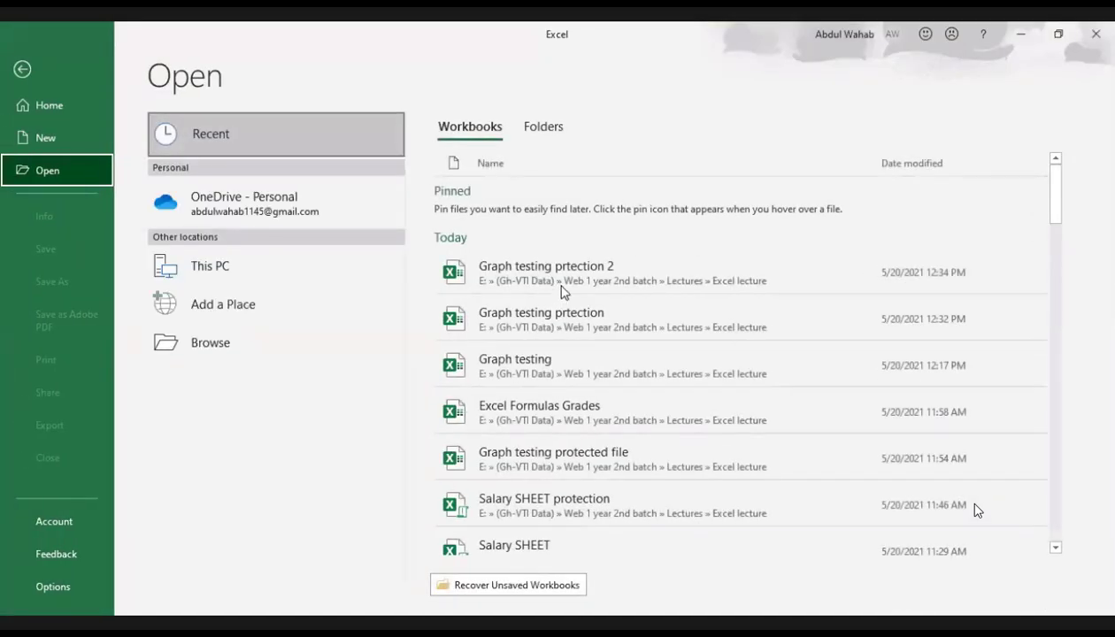
pyautogui.click(556, 271)
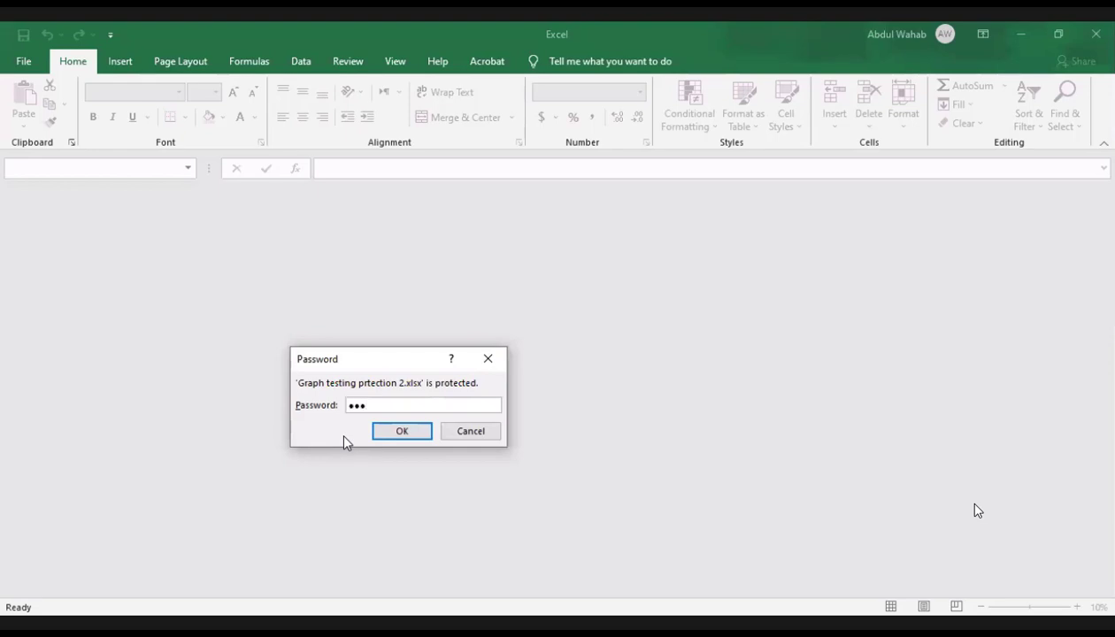
pyautogui.click(406, 436)
pyautogui.write('•••')
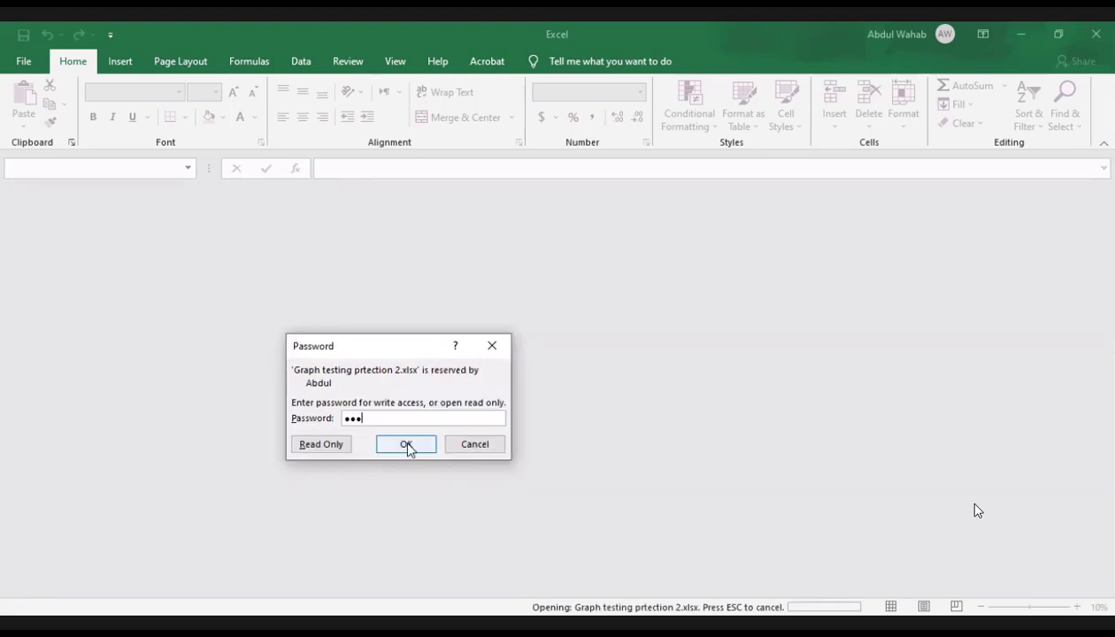
pyautogui.click(407, 444)
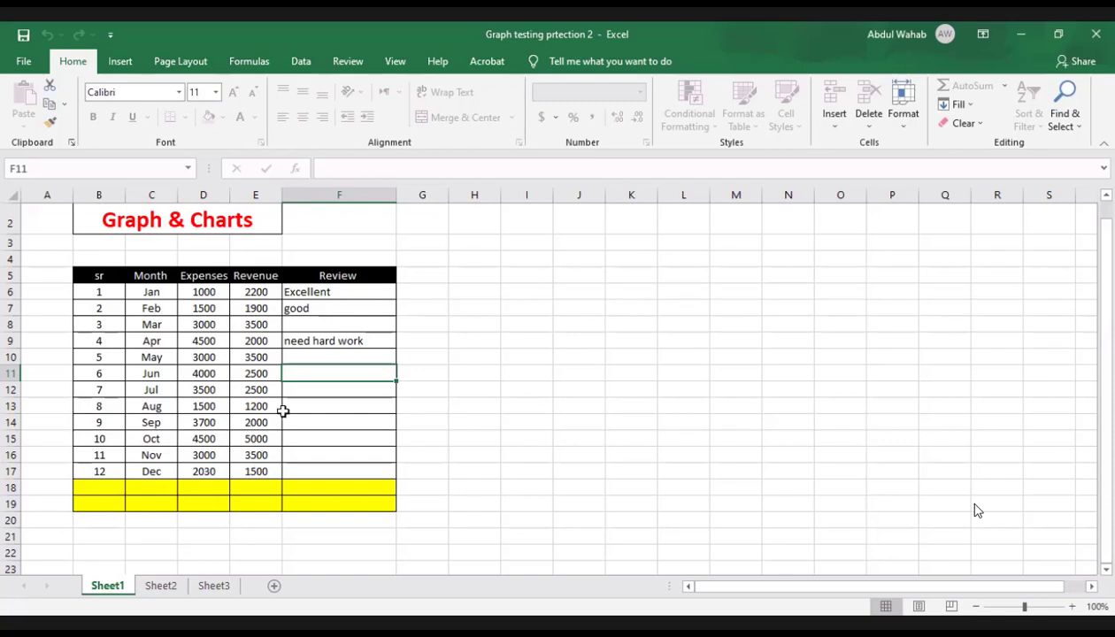
# Step: Try to edit the January, February and March revenue values in cells E6, E7 and E8 to test the sheet protection
pyautogui.click(259, 296)
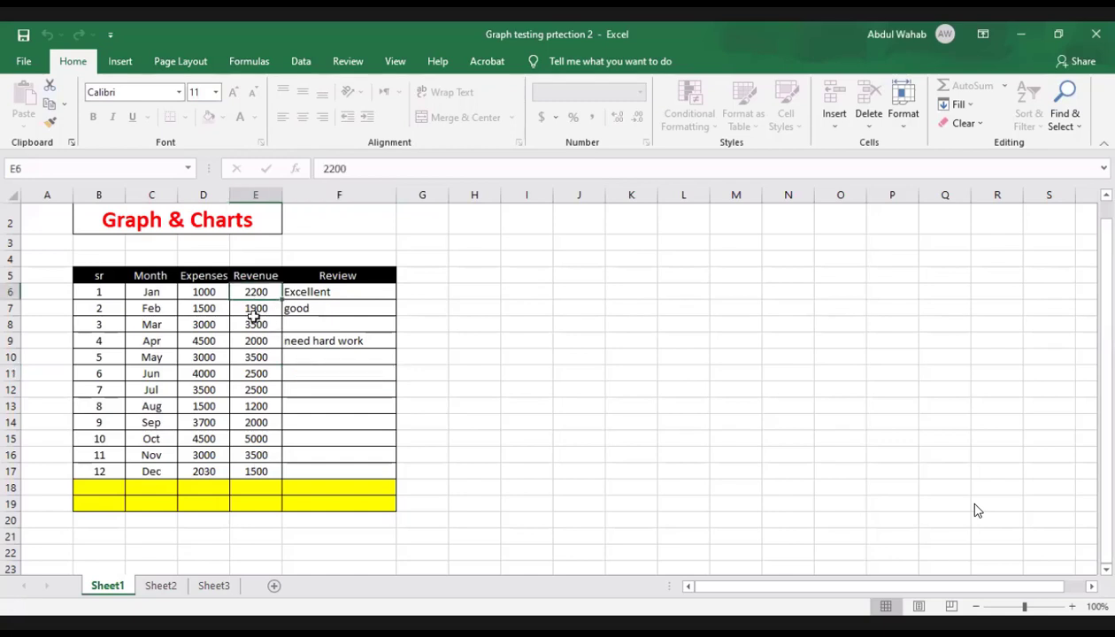
pyautogui.doubleClick(255, 299)
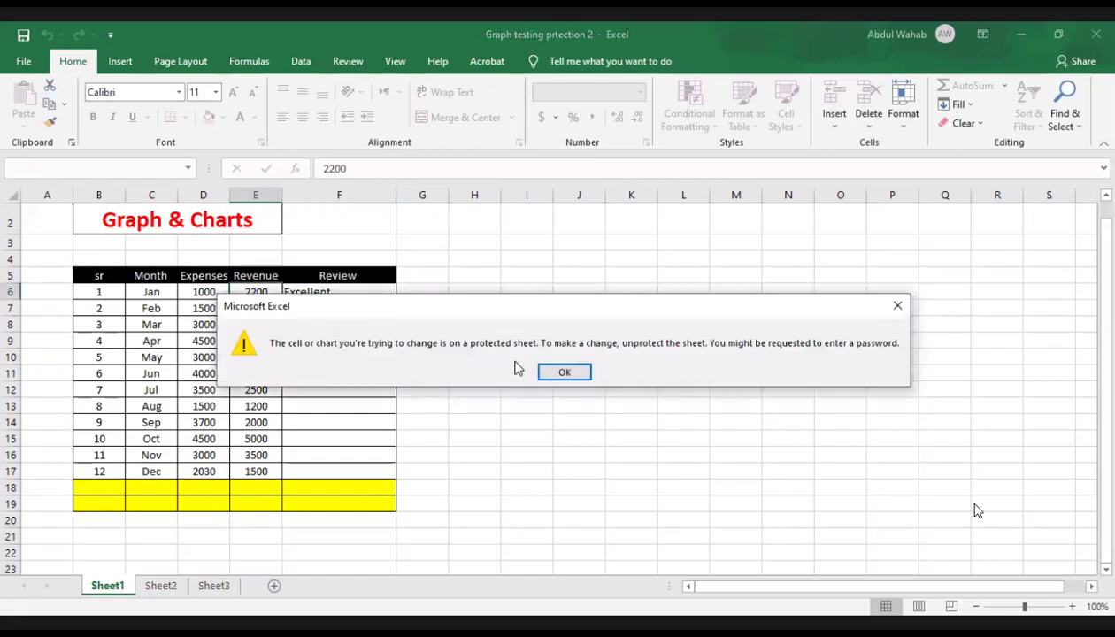
pyautogui.click(564, 371)
pyautogui.click(257, 309)
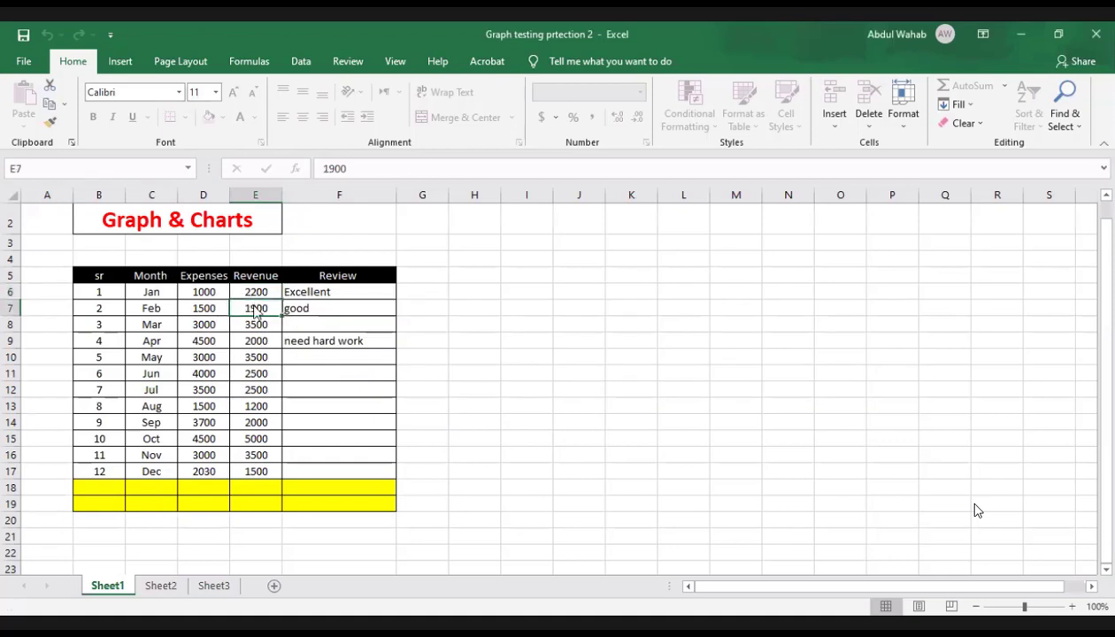
pyautogui.doubleClick(257, 309)
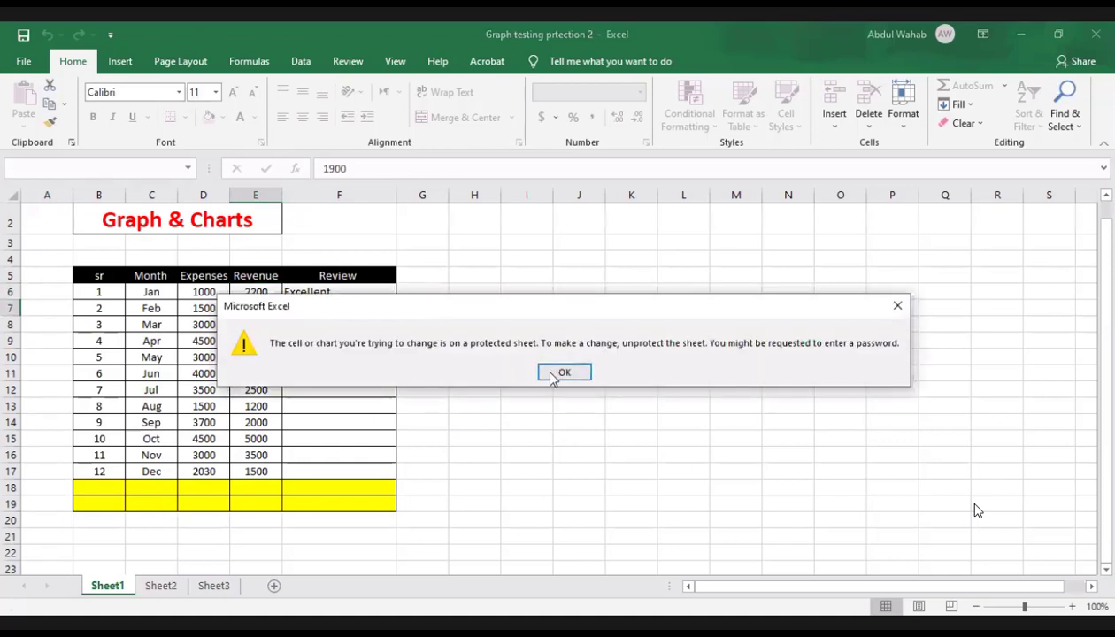
pyautogui.press('Return')
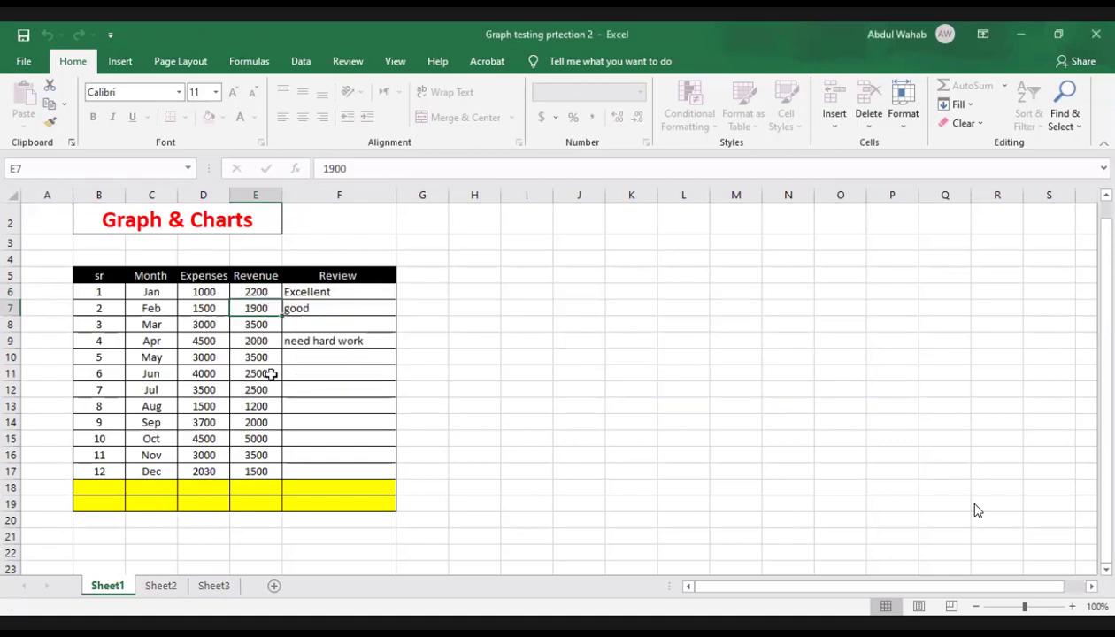
pyautogui.click(264, 325)
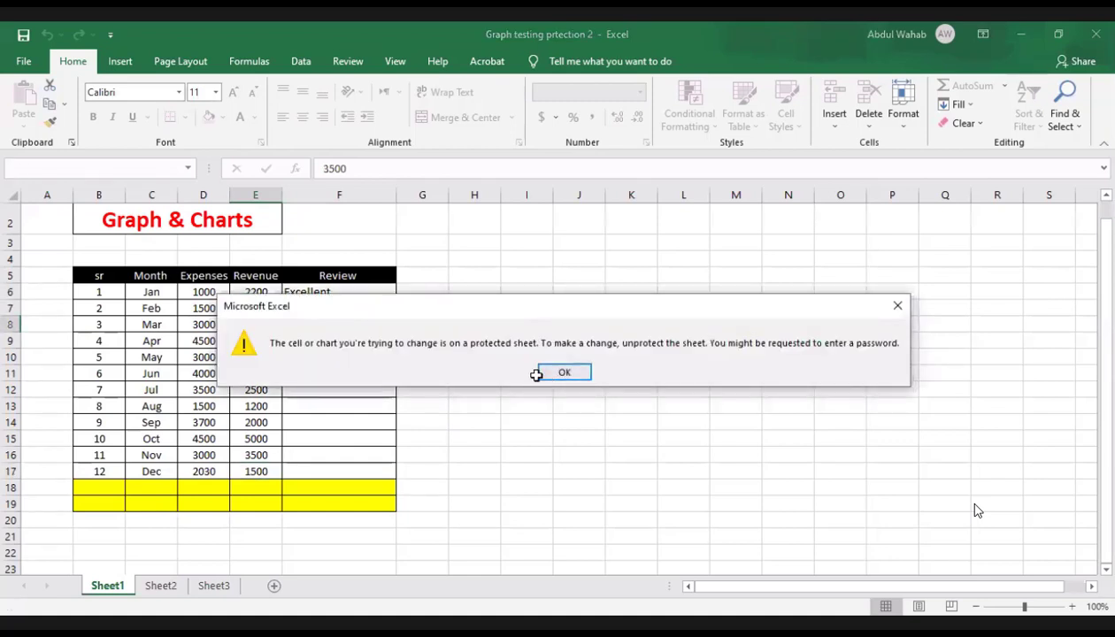
pyautogui.press('Return')
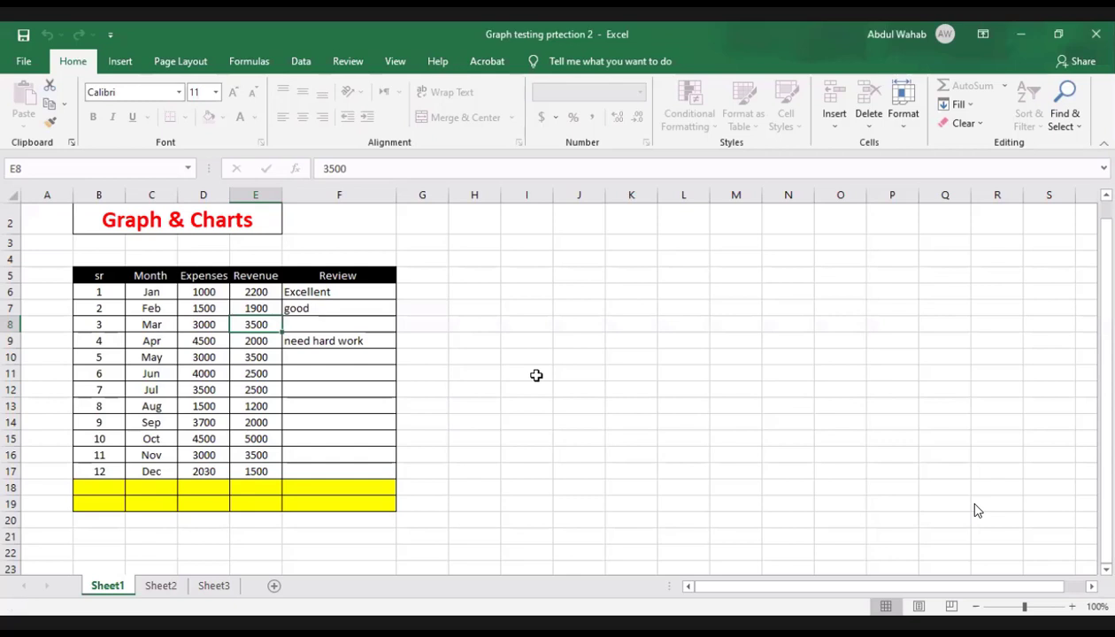
pyautogui.click(255, 452)
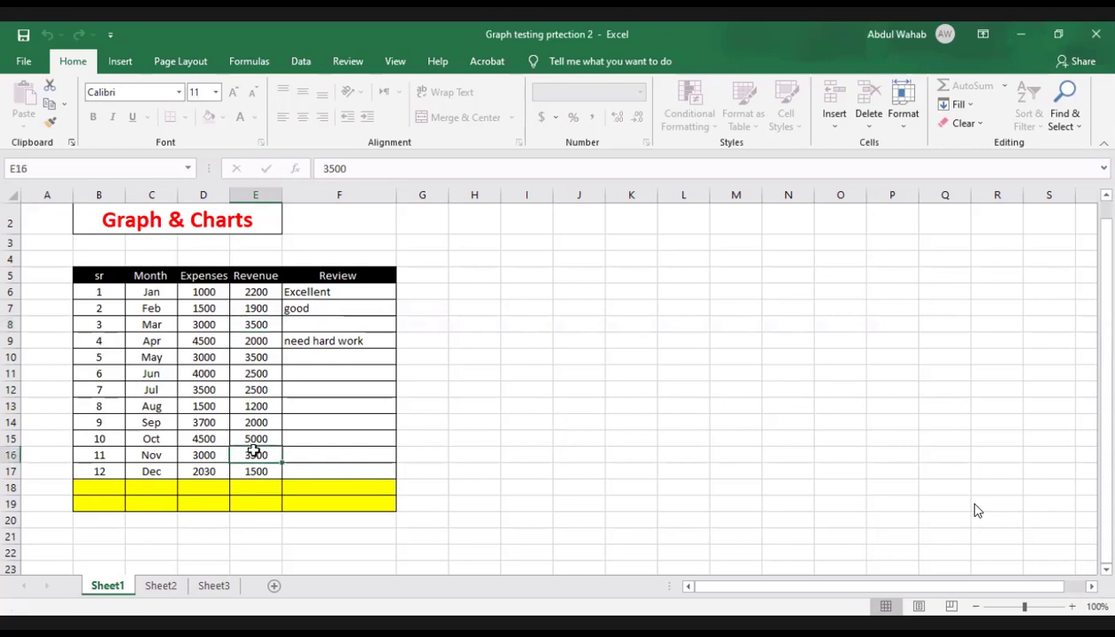
pyautogui.click(202, 449)
pyautogui.click(205, 437)
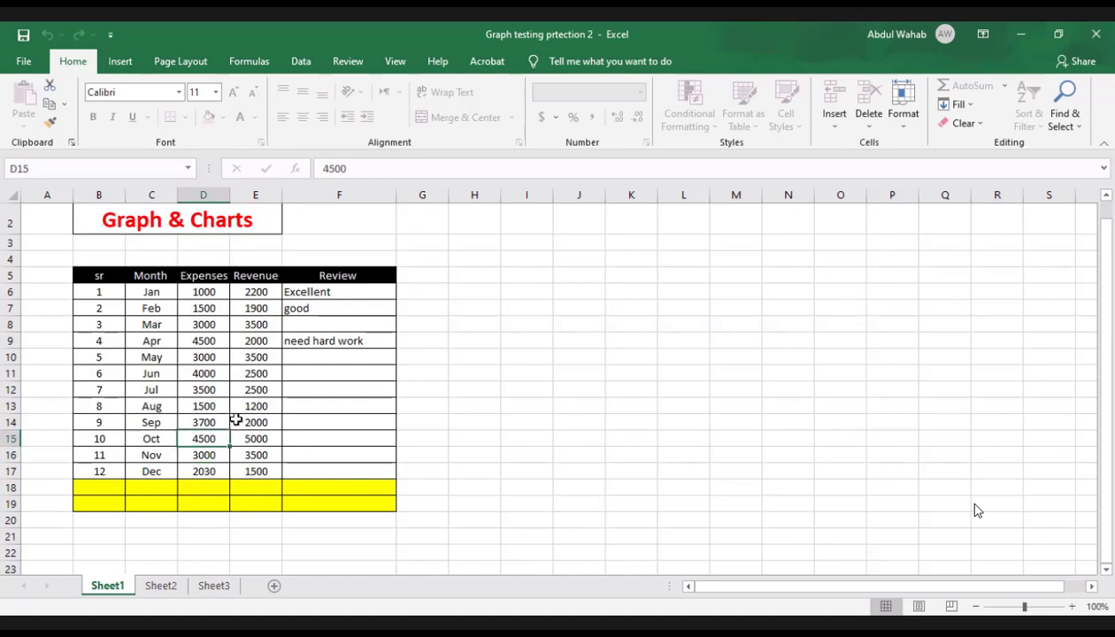
pyautogui.click(223, 419)
pyautogui.click(238, 419)
pyautogui.click(182, 420)
pyautogui.click(202, 392)
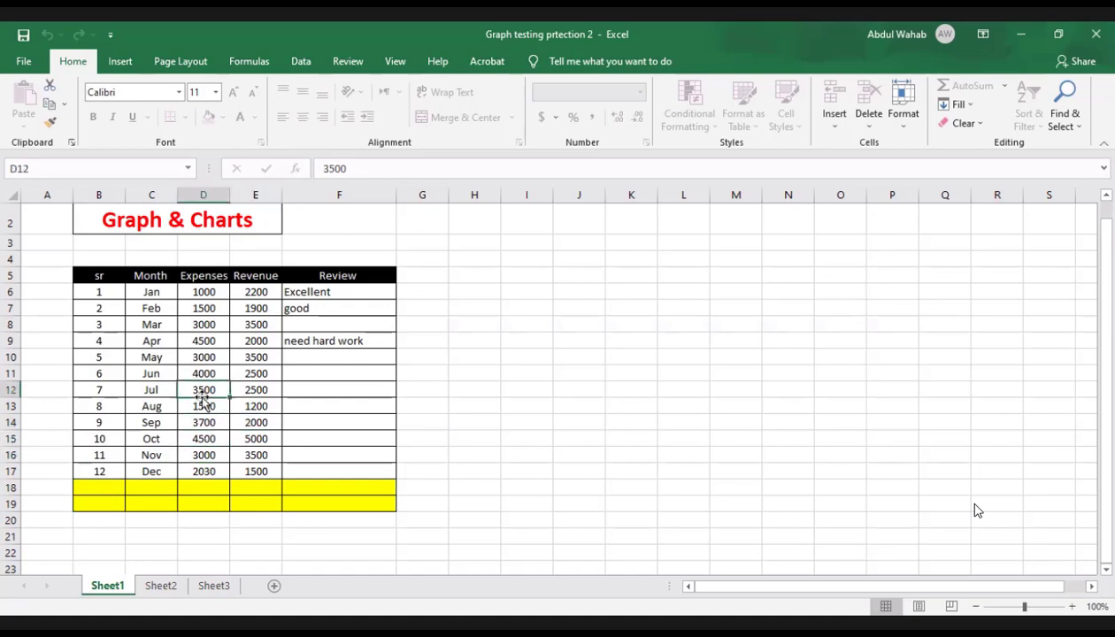